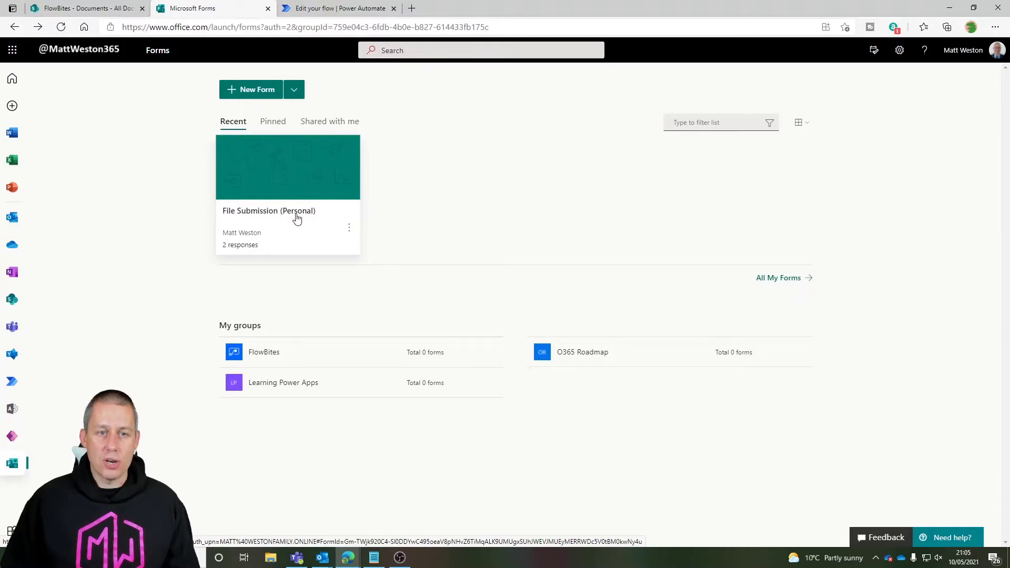
- Review the File Submission (Personal) form's questions and the actions inside the Flow Bites - Personal Form flow's Apply to each loop
click(334, 185)
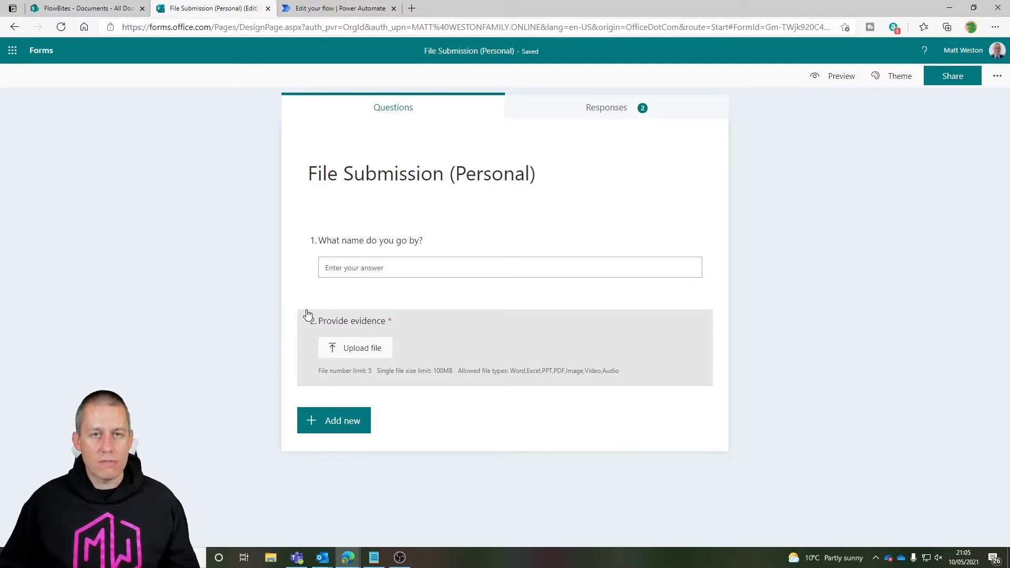
click(337, 8)
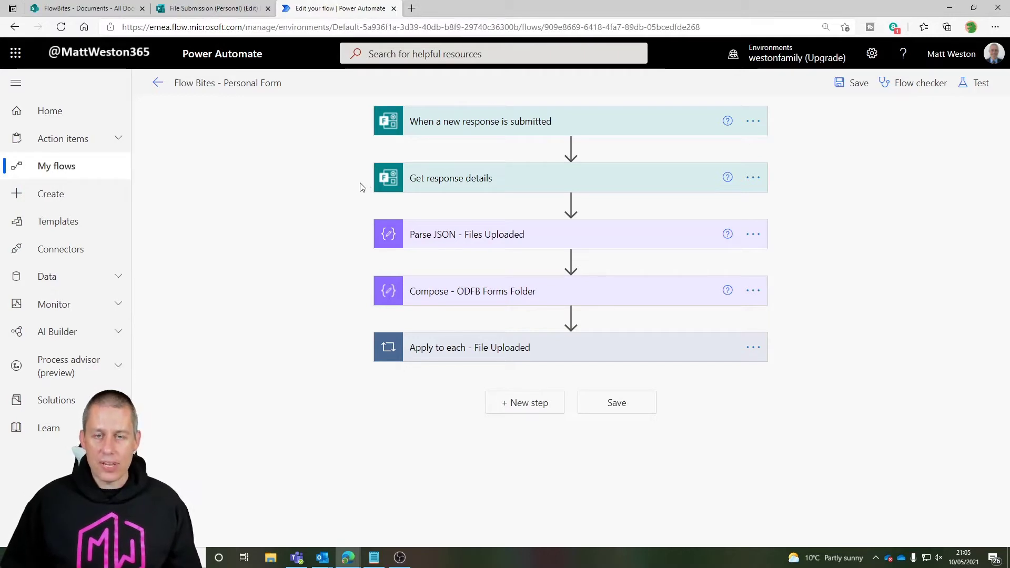
click(472, 349)
scroll(344, 330, down, 2)
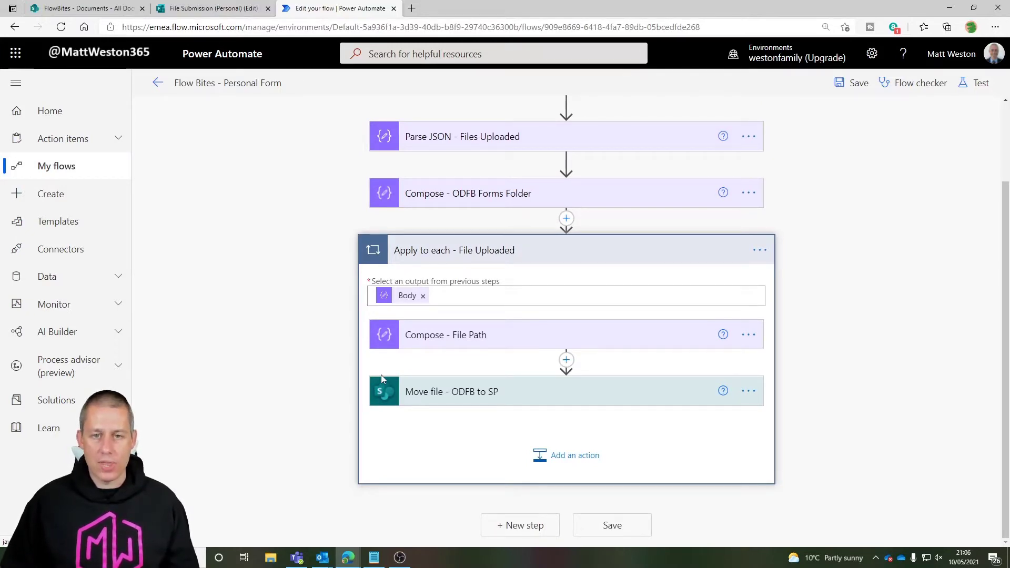
click(527, 256)
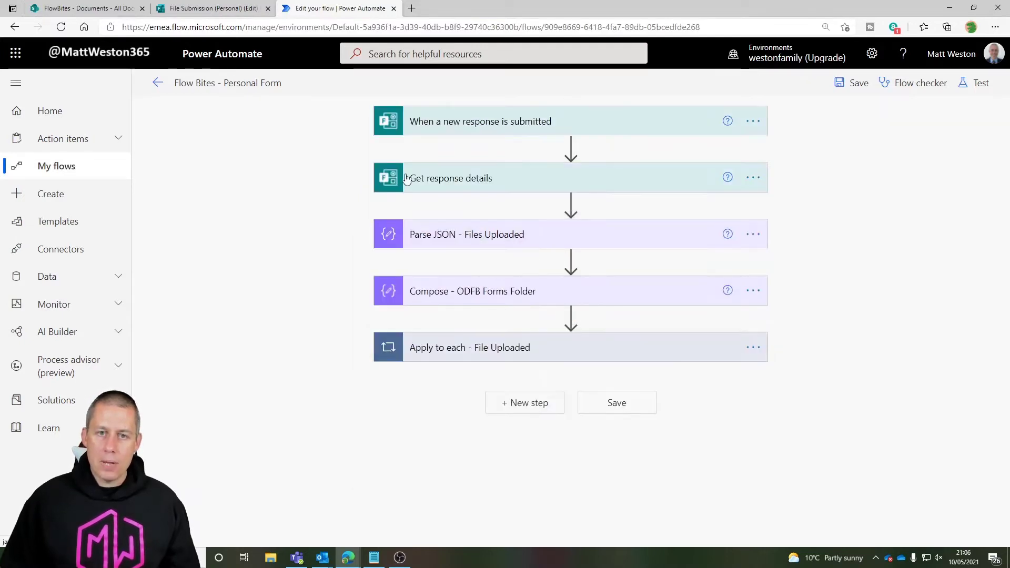
click(211, 10)
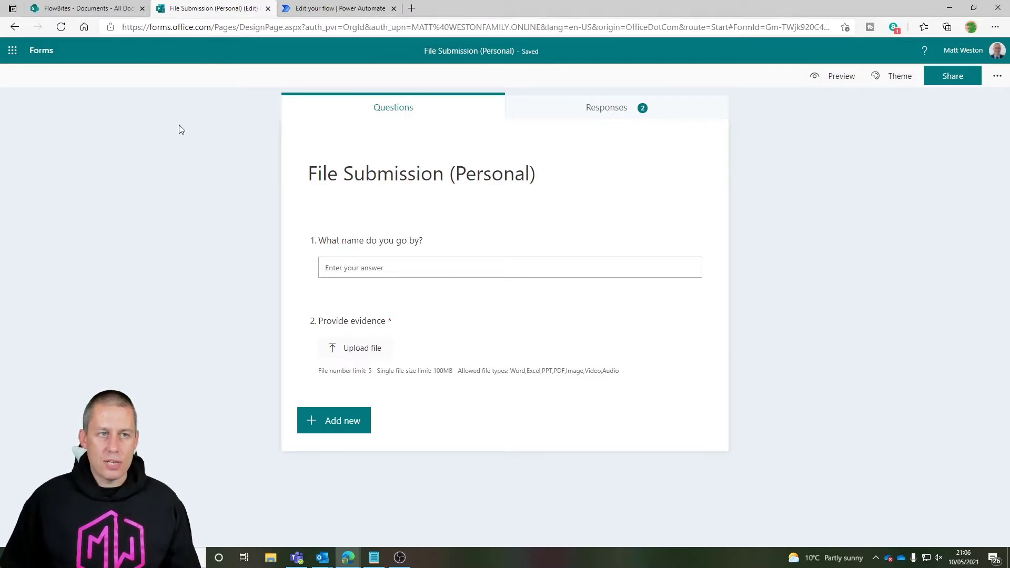
- In Power Automate, create an automated cloud flow triggered when a new response is submitted to the File Submission (Personal) form
click(321, 9)
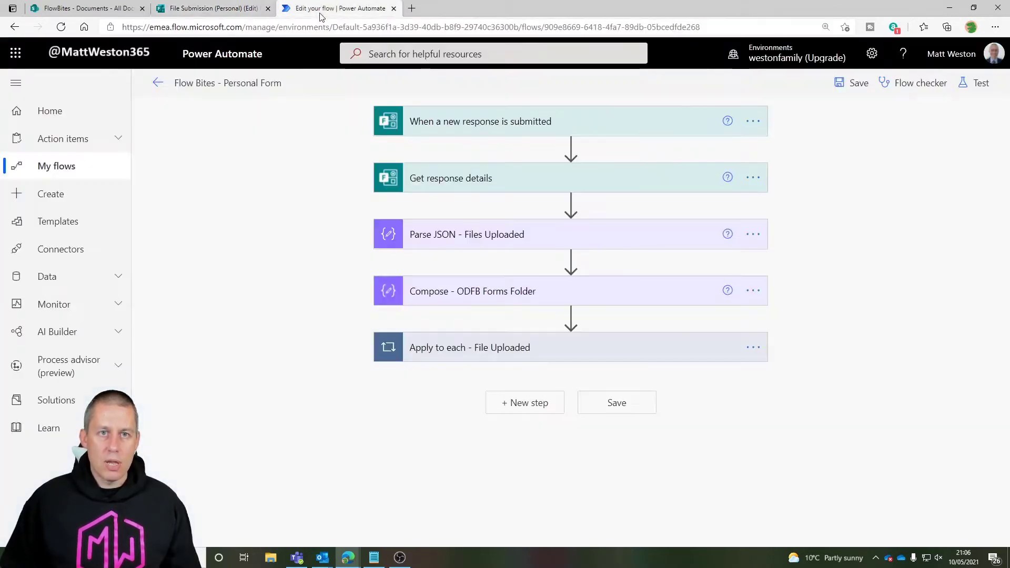
click(50, 194)
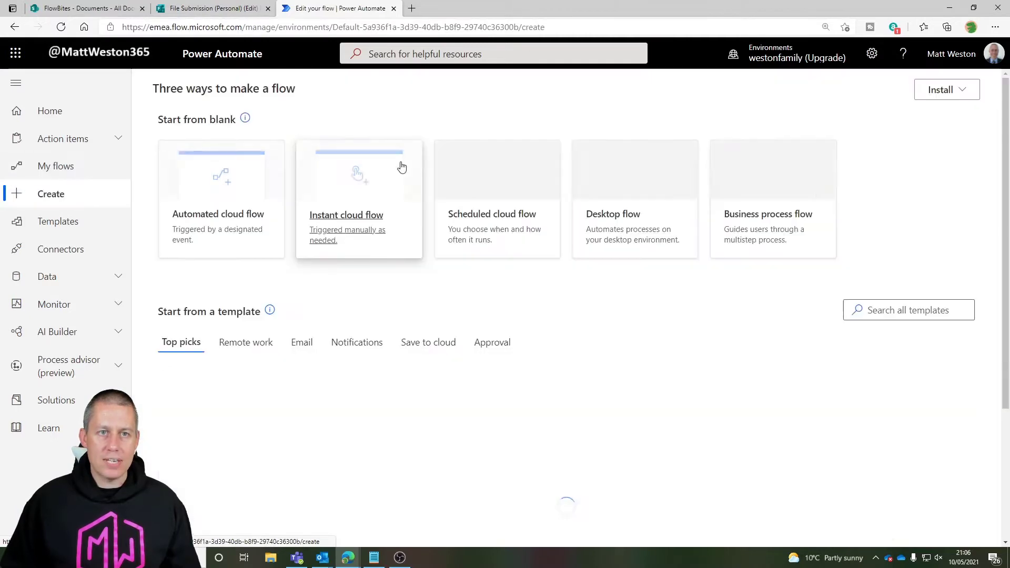
click(247, 226)
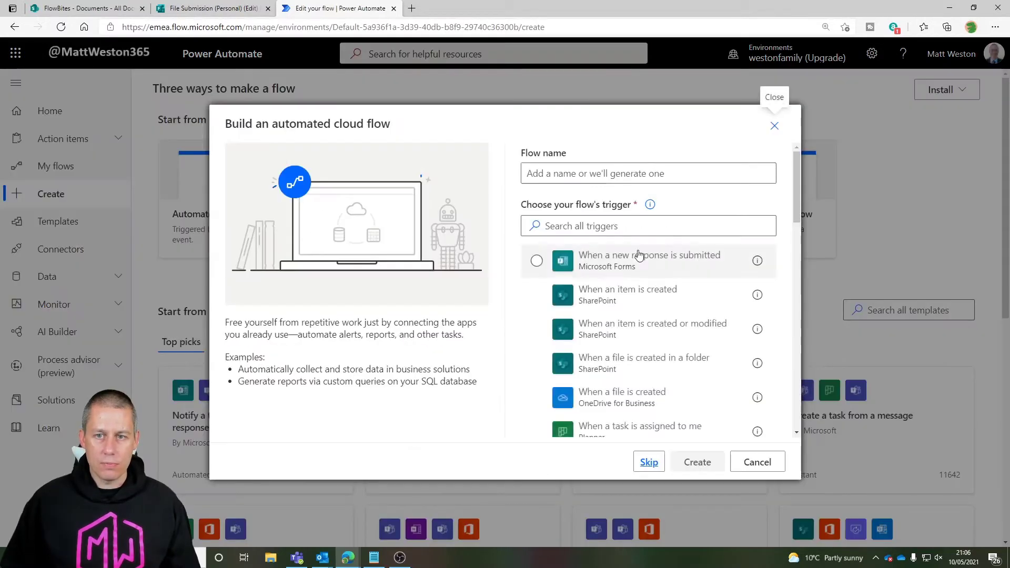
click(671, 263)
click(695, 463)
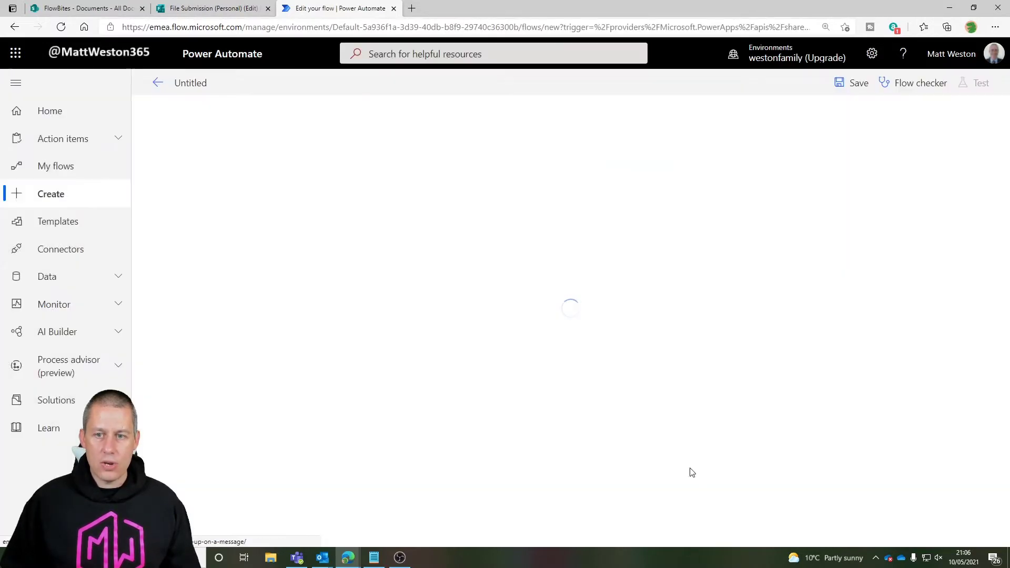
click(541, 153)
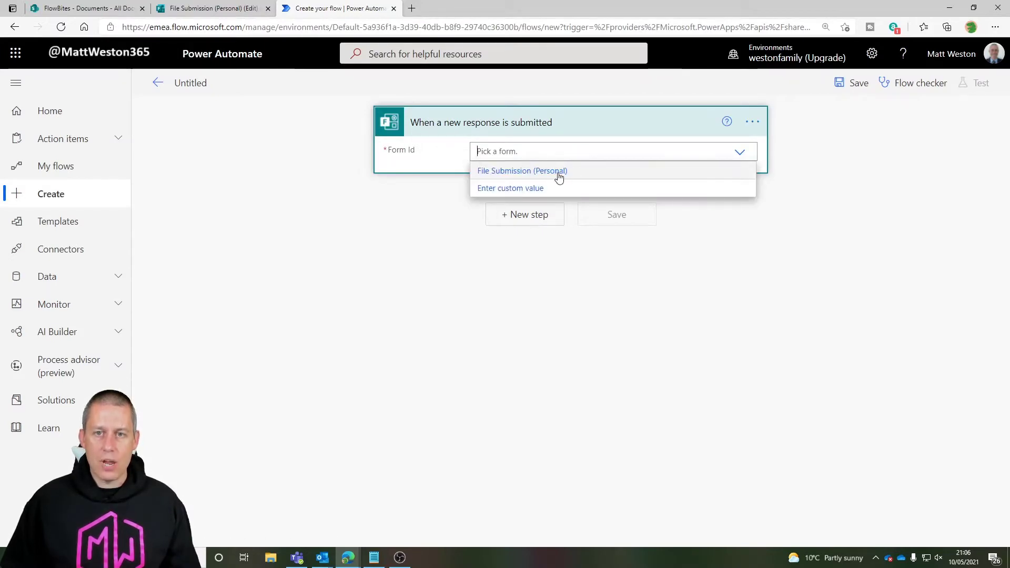
click(543, 171)
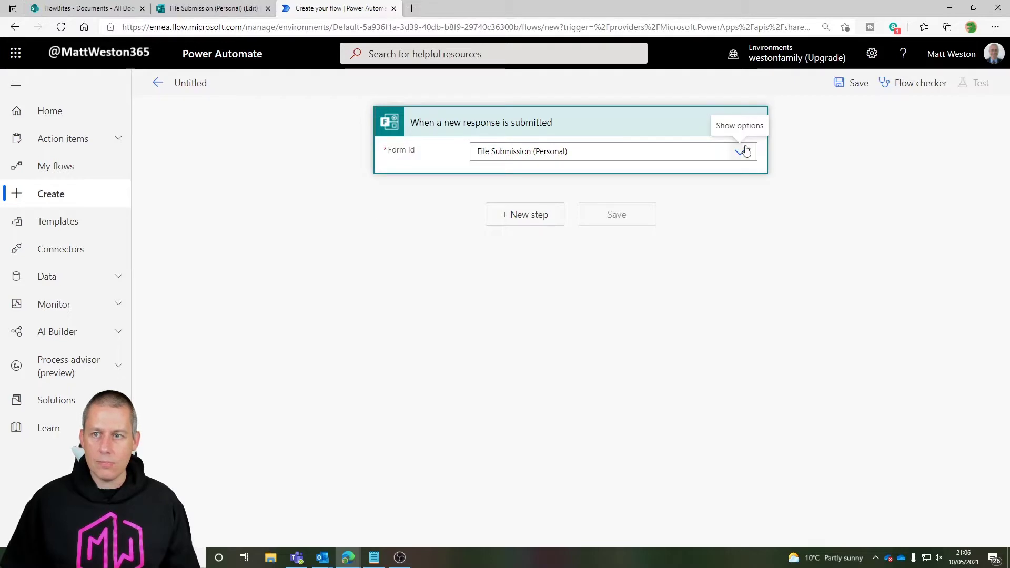
- Examine the form_id in the trigger's code view and compare it with the FormId in the form's web address
click(754, 123)
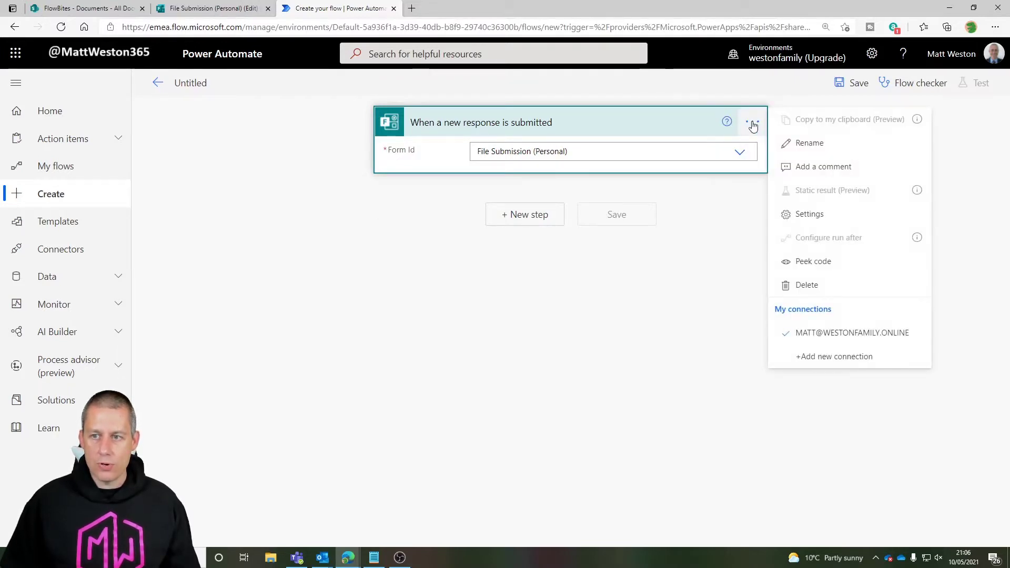
click(816, 262)
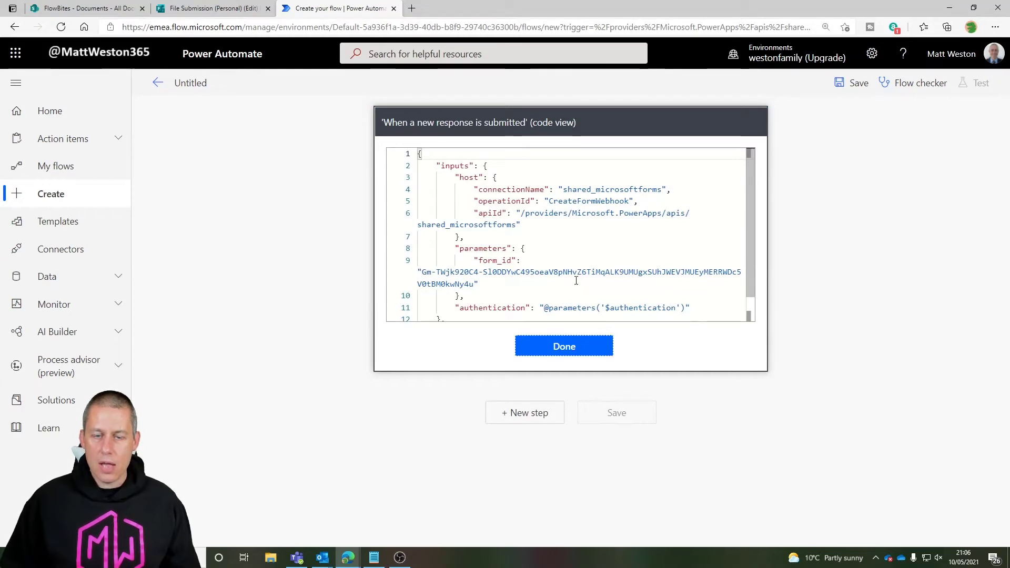
scroll(597, 248, down, 1)
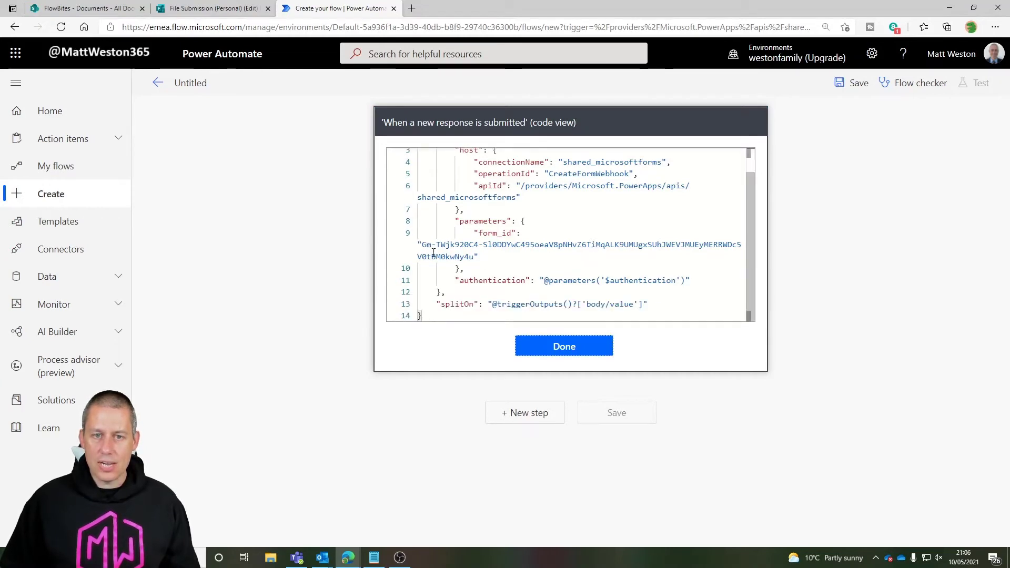
drag(422, 245, 475, 257)
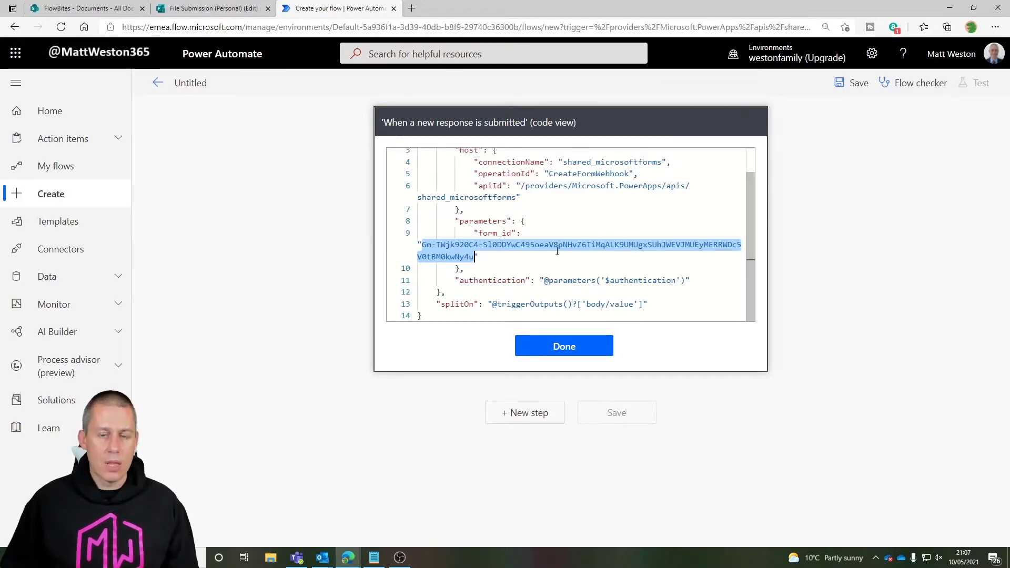
click(235, 10)
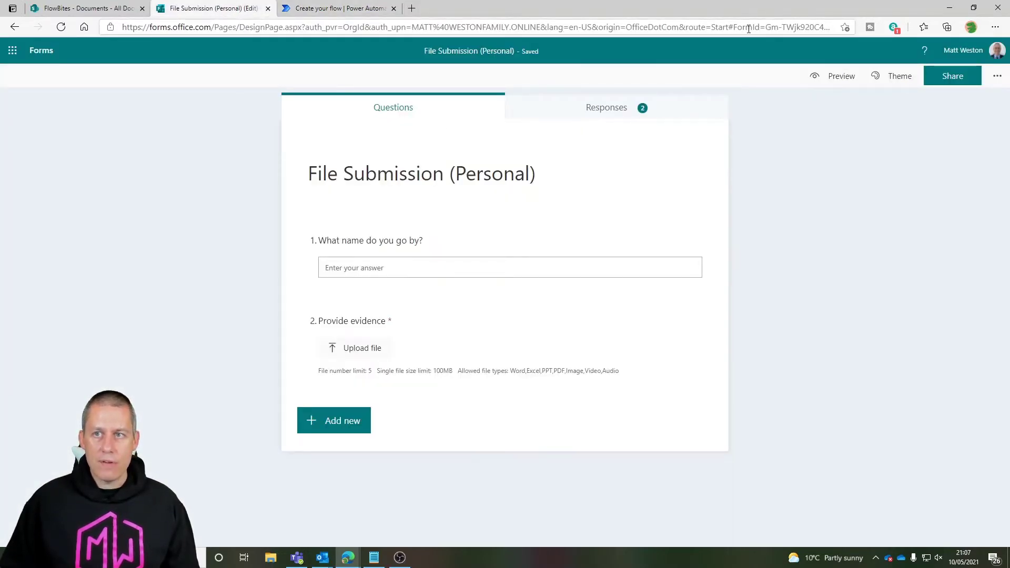
drag(765, 26, 849, 28)
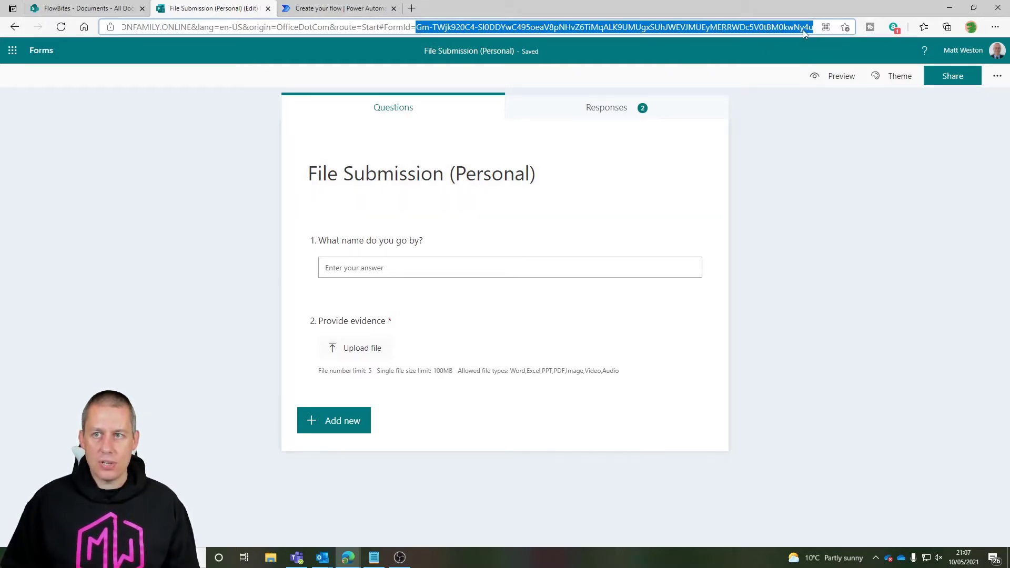
click(343, 9)
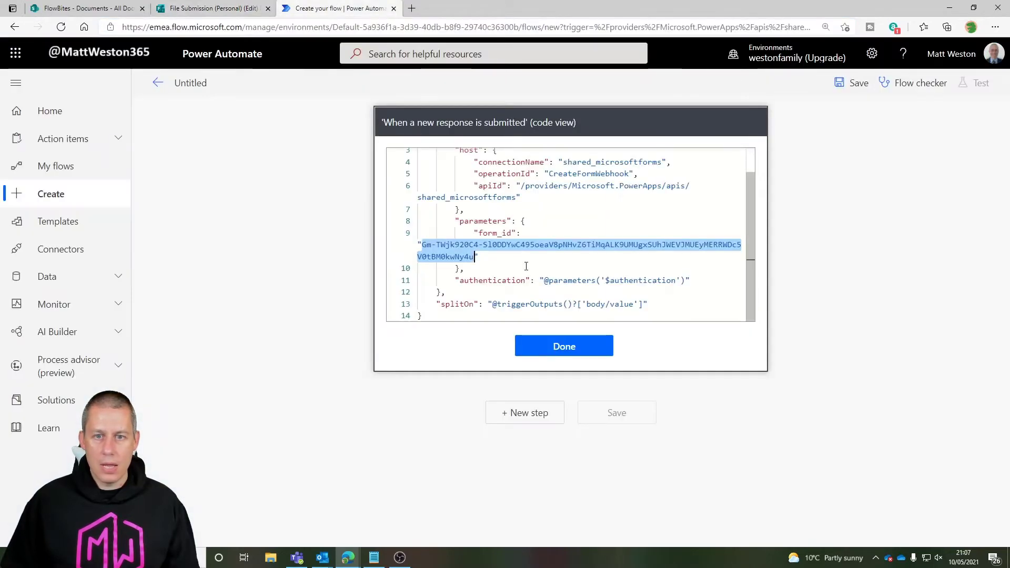
click(561, 345)
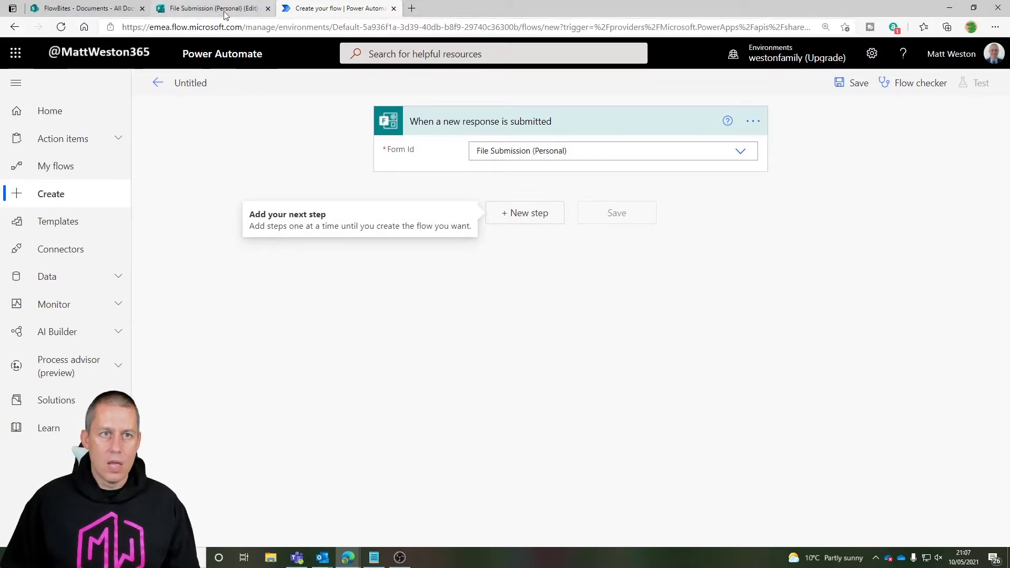
- In Microsoft Forms, move the File Submission (Personal) form to the FlowBites group and open that group's forms
click(184, 11)
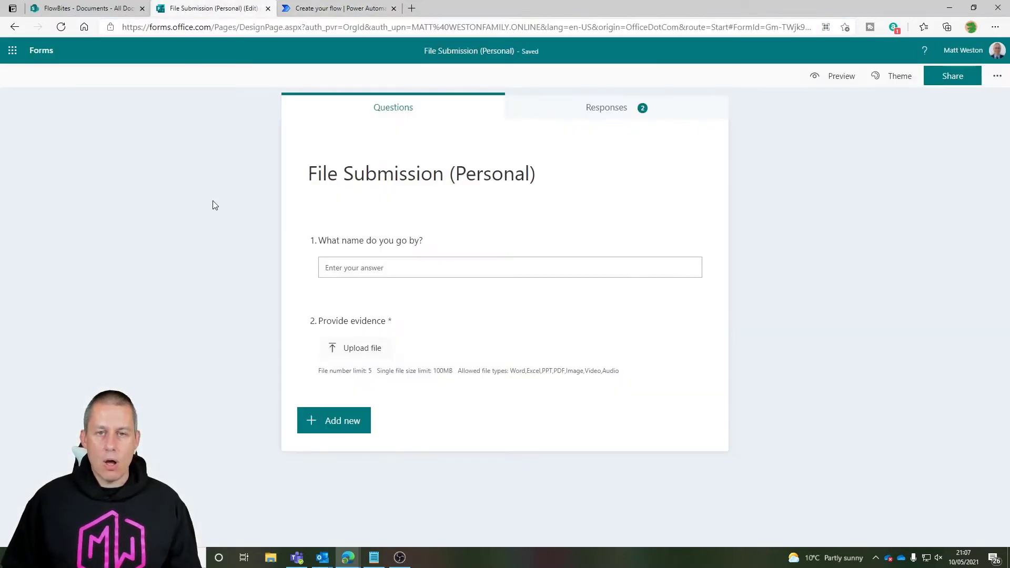
click(41, 50)
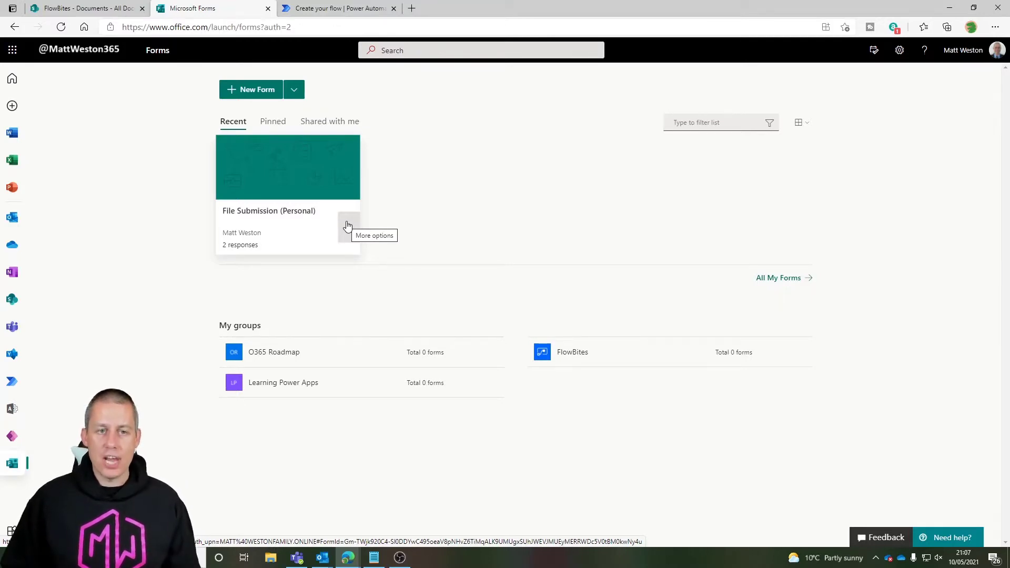
click(349, 228)
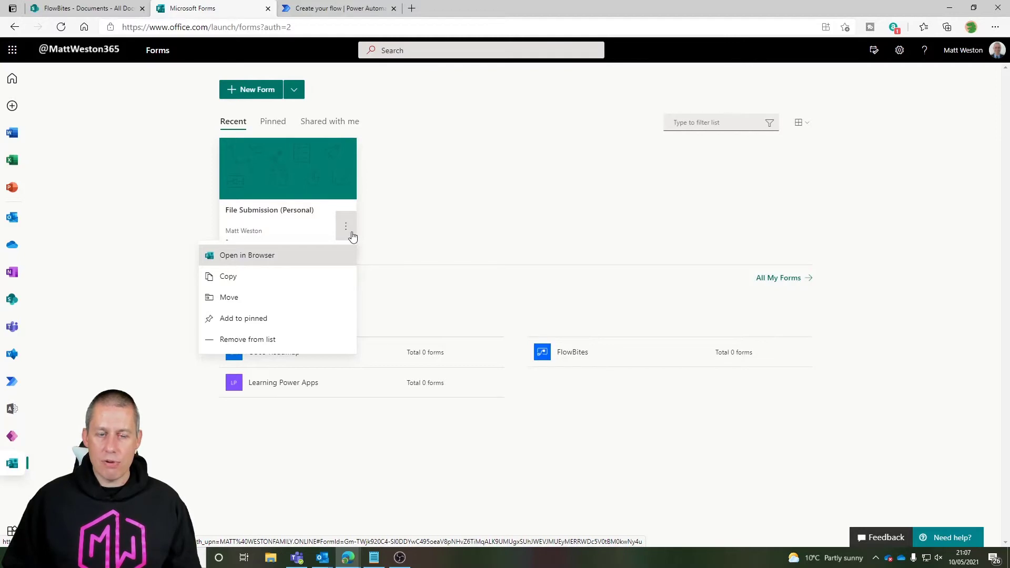
click(277, 303)
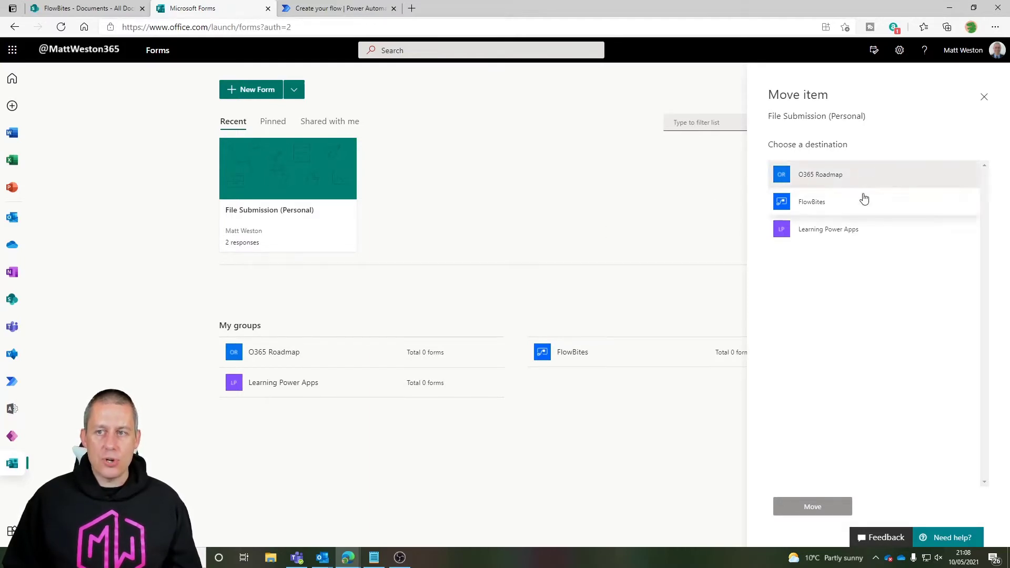
click(828, 210)
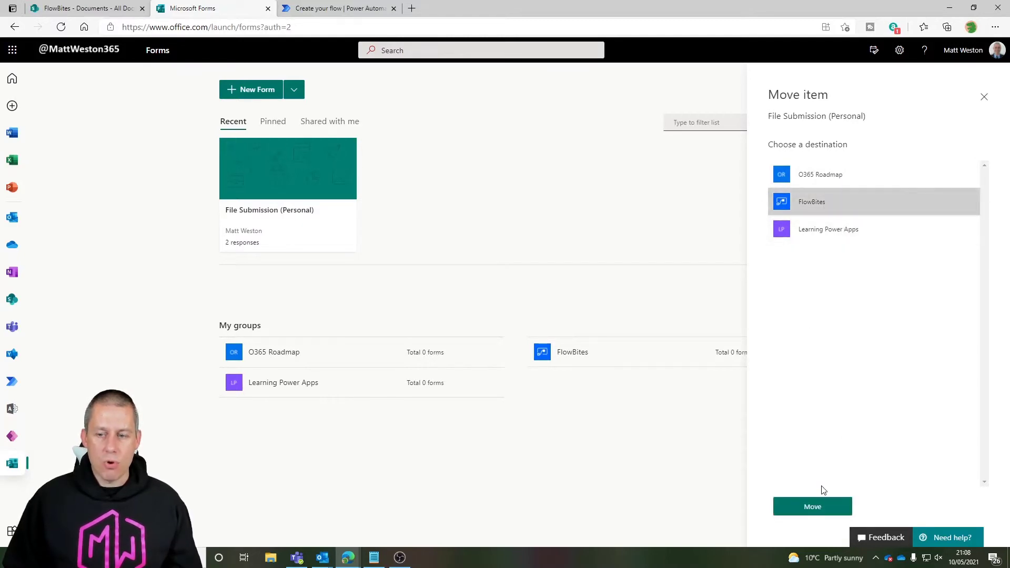
click(816, 507)
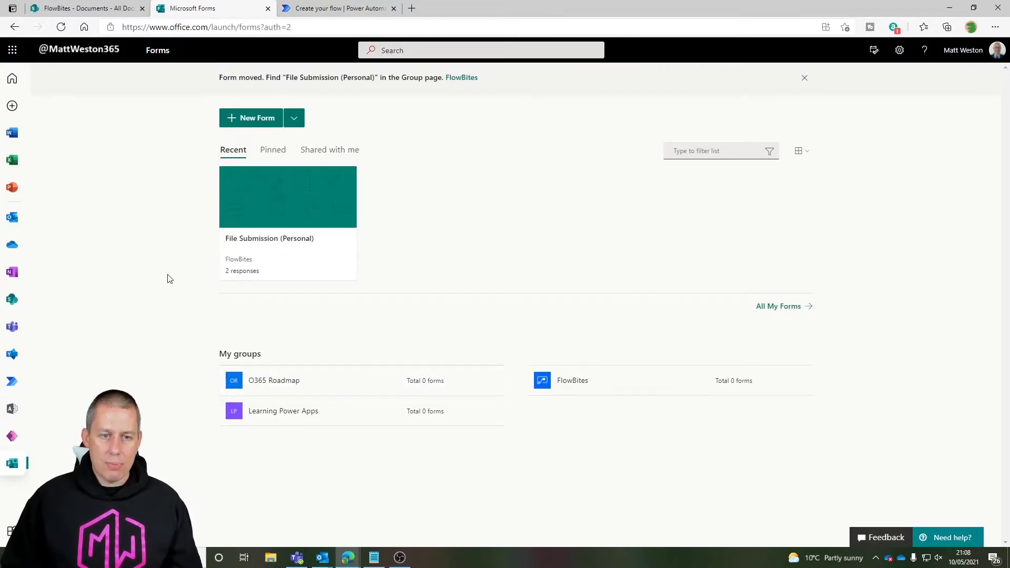
click(61, 27)
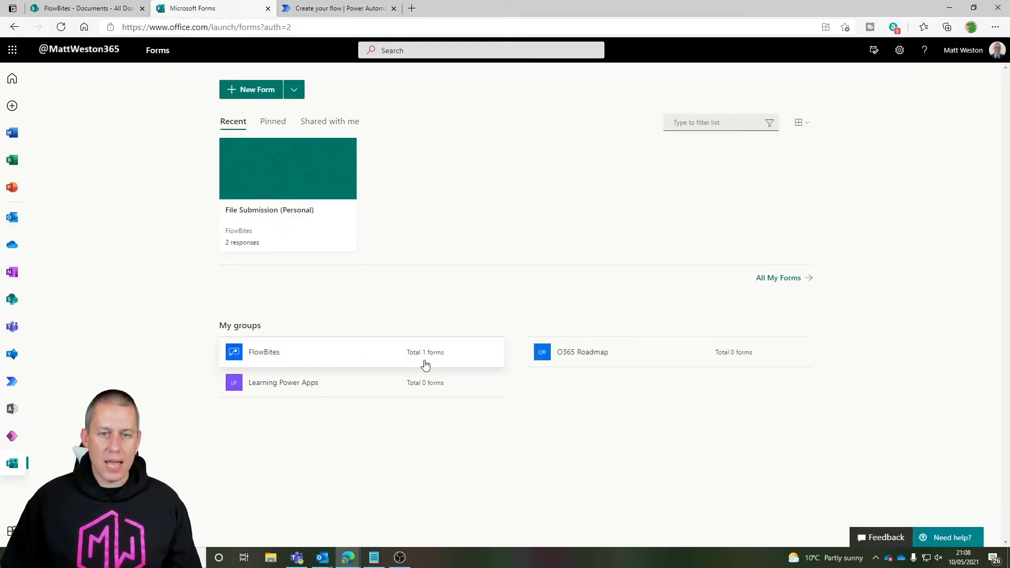
click(282, 359)
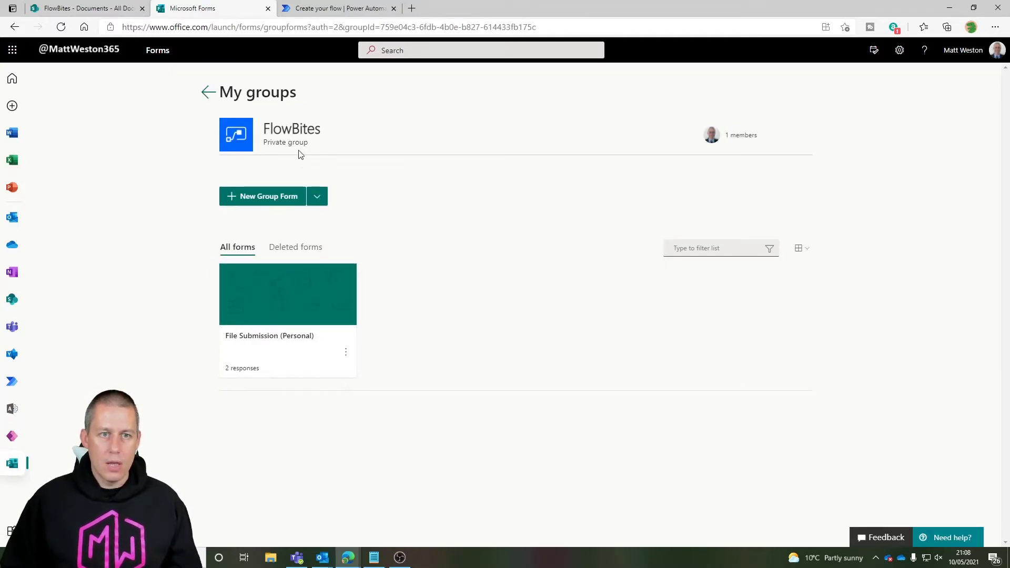
- Return to the untitled flow in Power Automate, reload it, and check which forms the trigger offers for Form Id
click(328, 8)
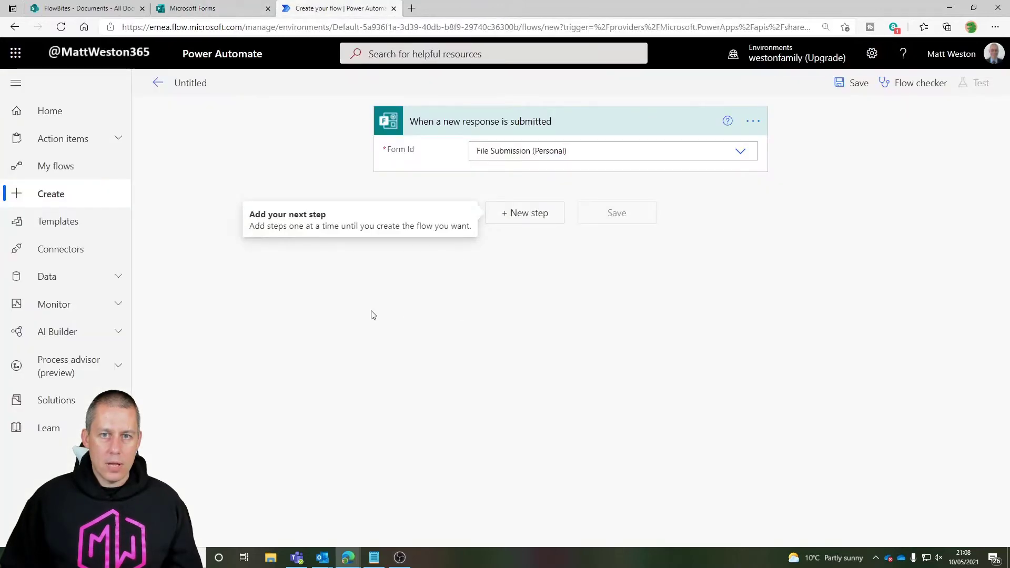
key(F5)
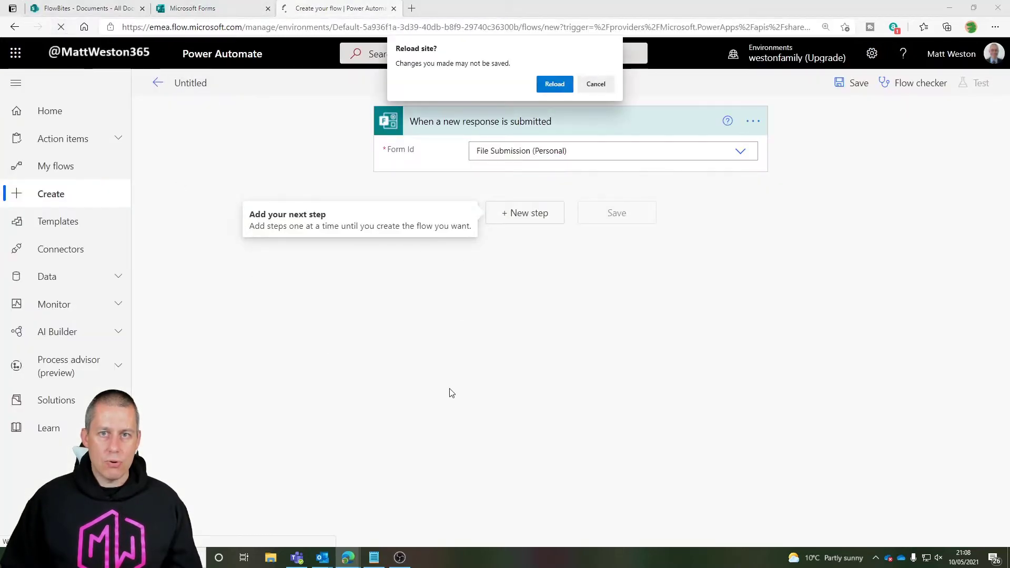
click(548, 86)
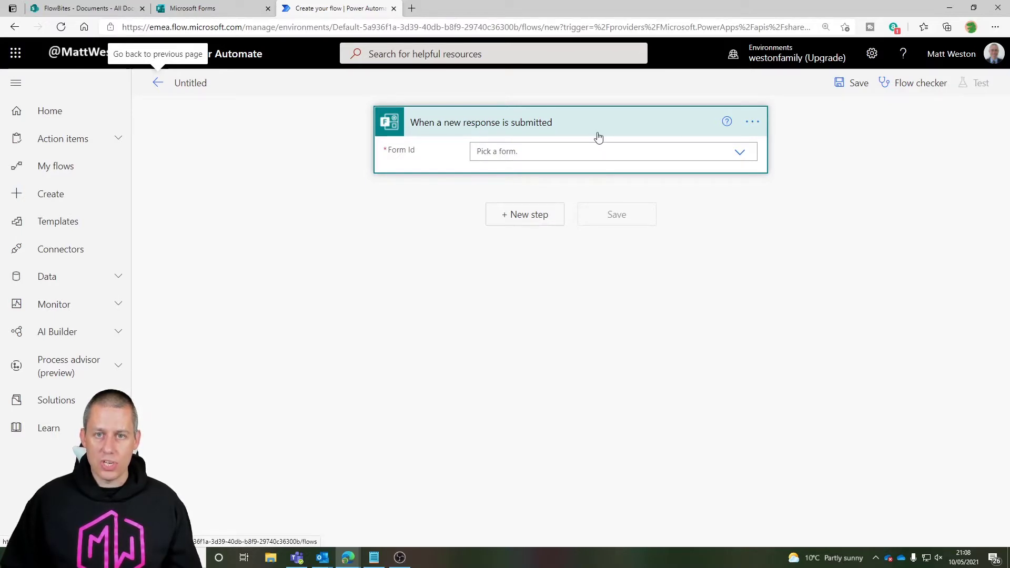
click(740, 152)
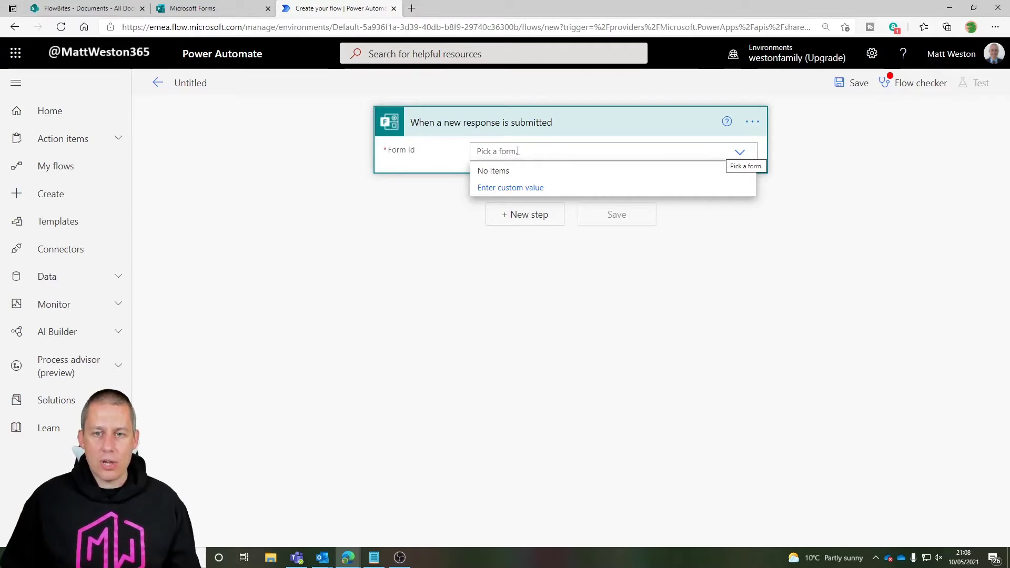
- Add the Microsoft Forms Get response details action below the trigger and open its Form Id choices
click(521, 215)
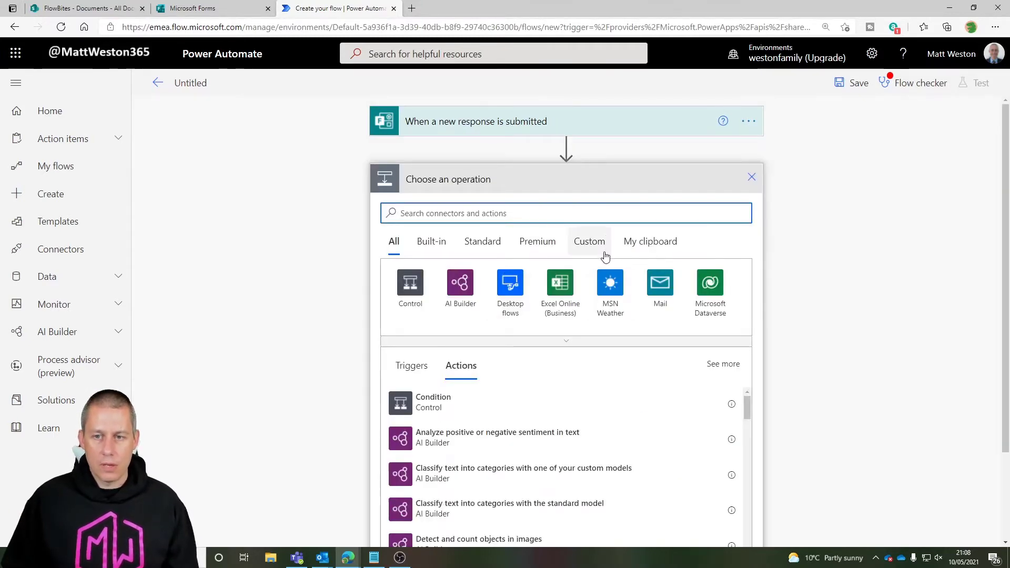
text(forms)
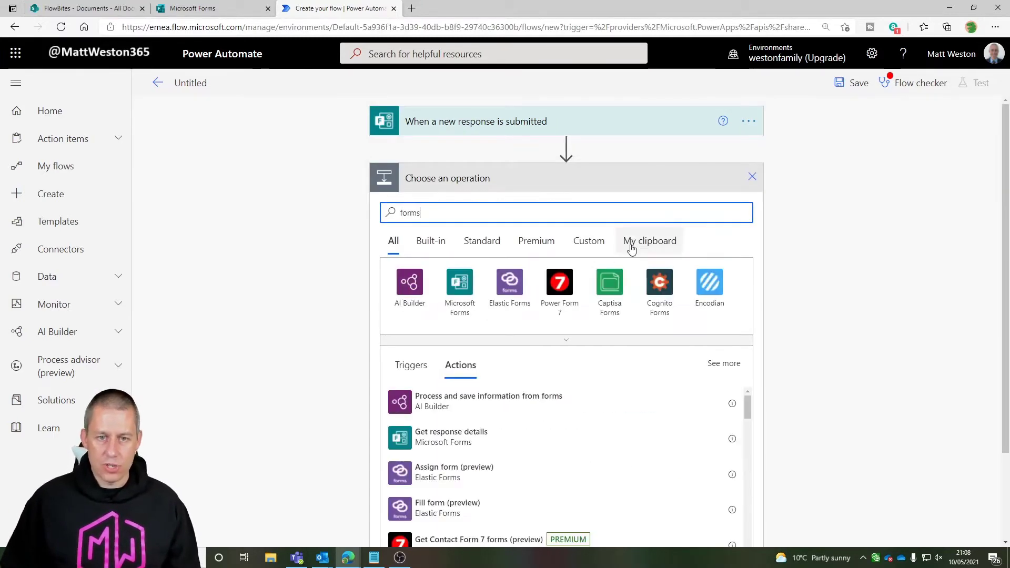
click(463, 442)
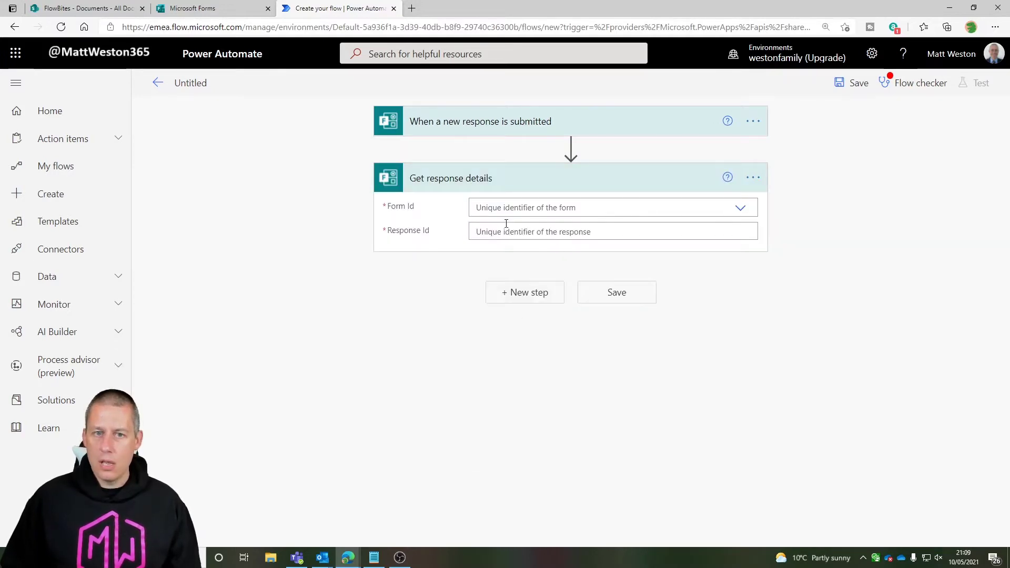
click(547, 208)
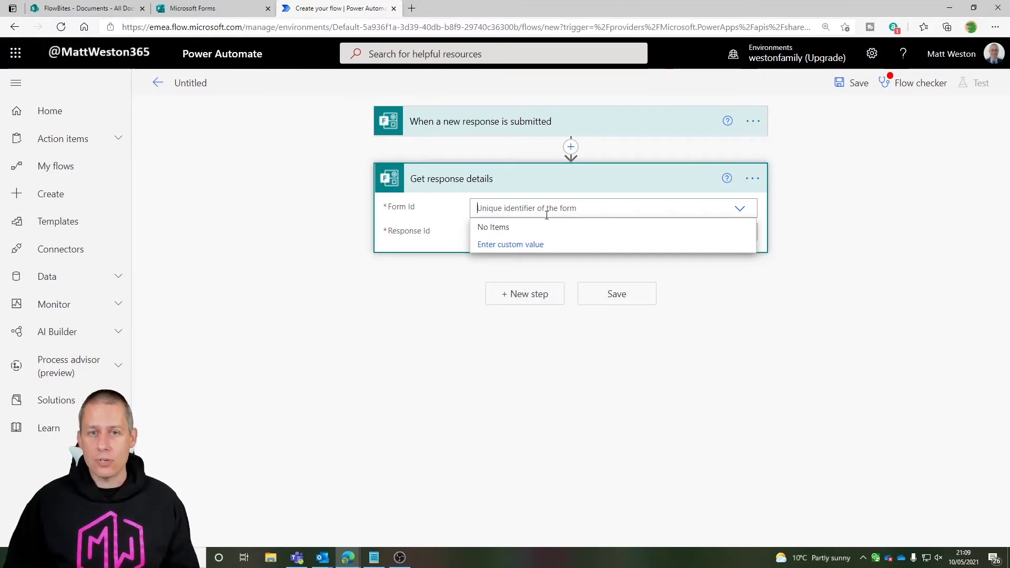
- Leave the untitled flow without saving and open the Flow Bites - Personal Form flow for editing
click(551, 190)
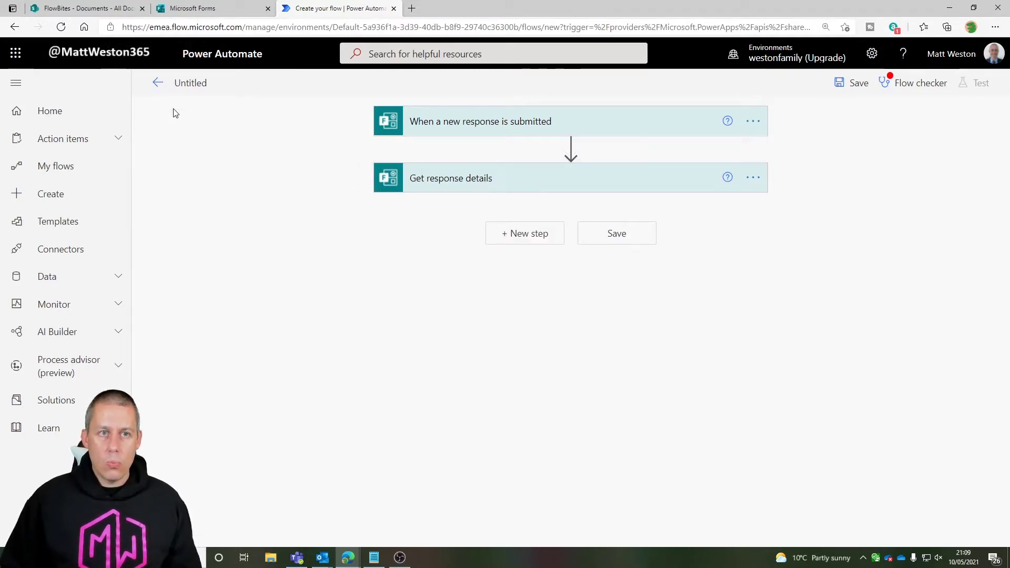
click(157, 86)
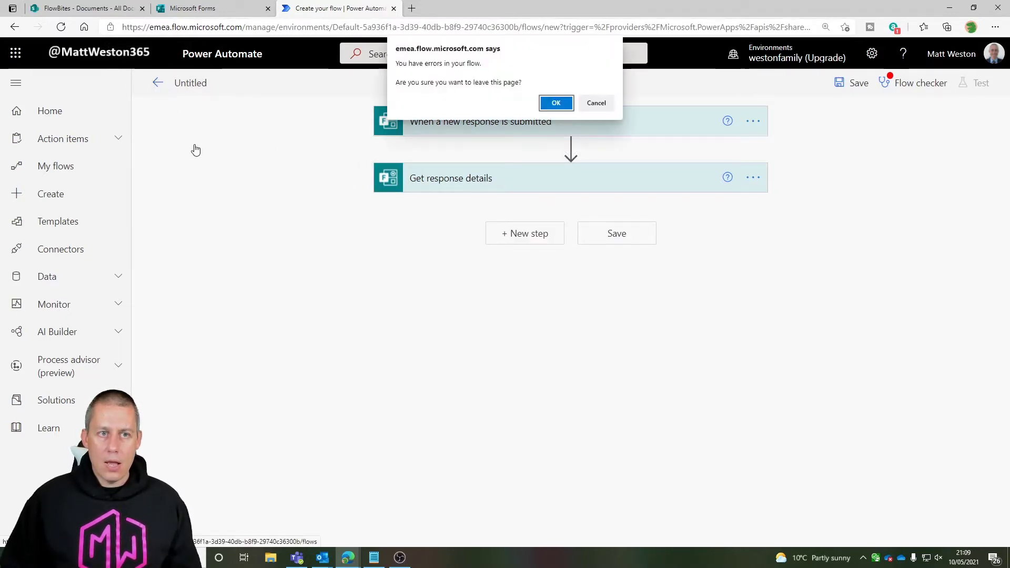
click(556, 103)
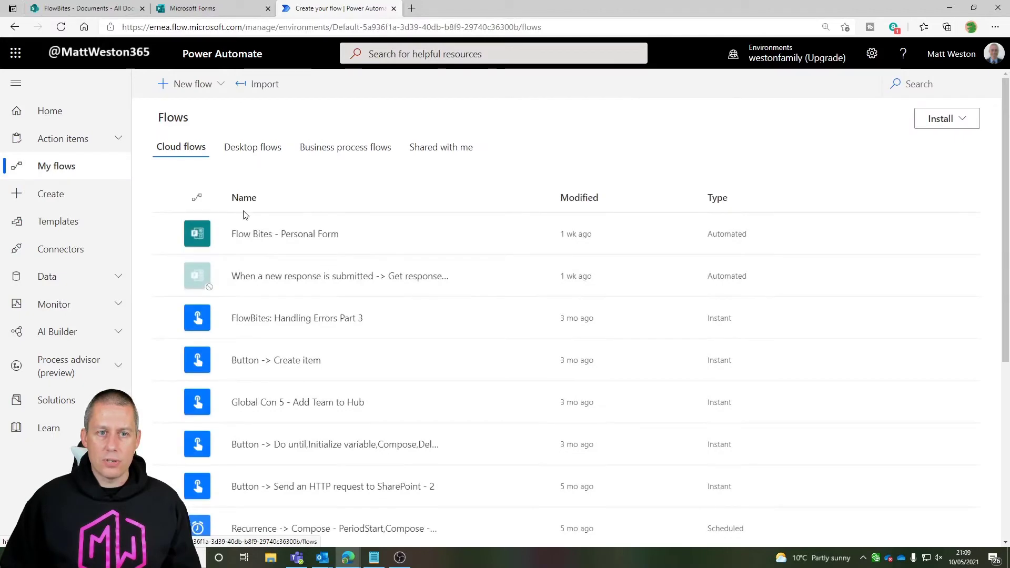
click(306, 235)
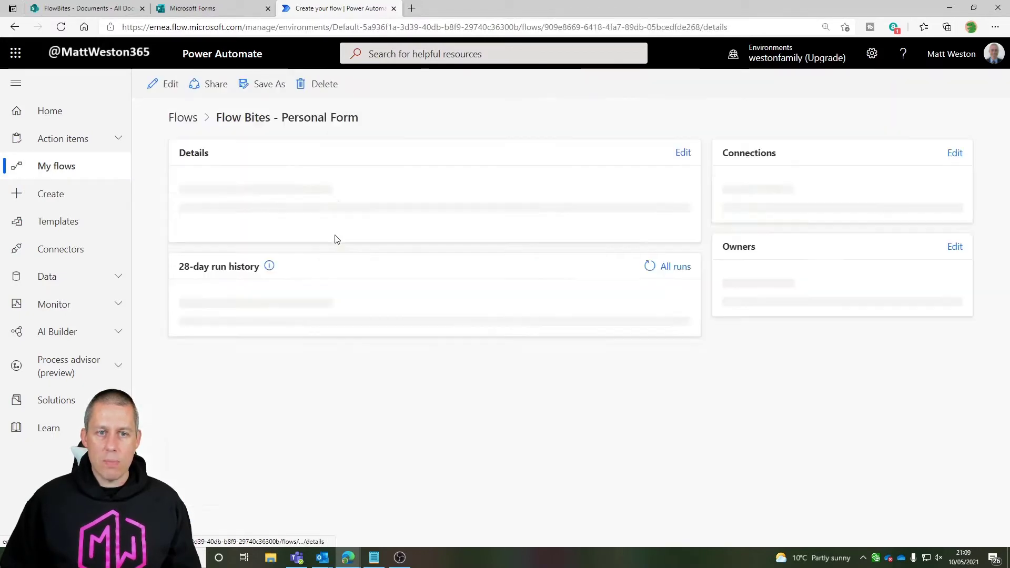
click(168, 89)
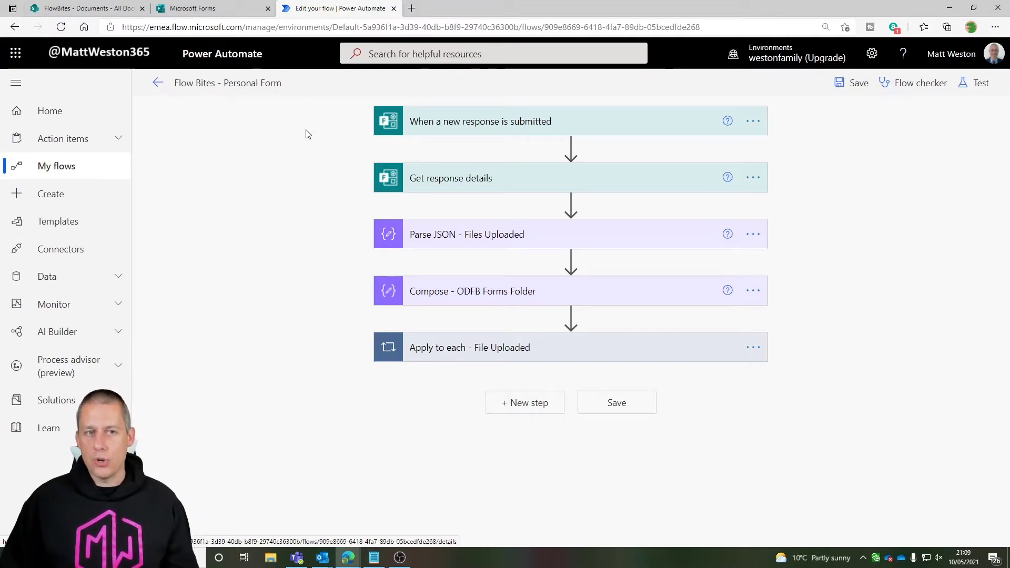
- Start a manual test of the flow and open the FlowBites group's File Submission (Personal) form in preview
click(976, 83)
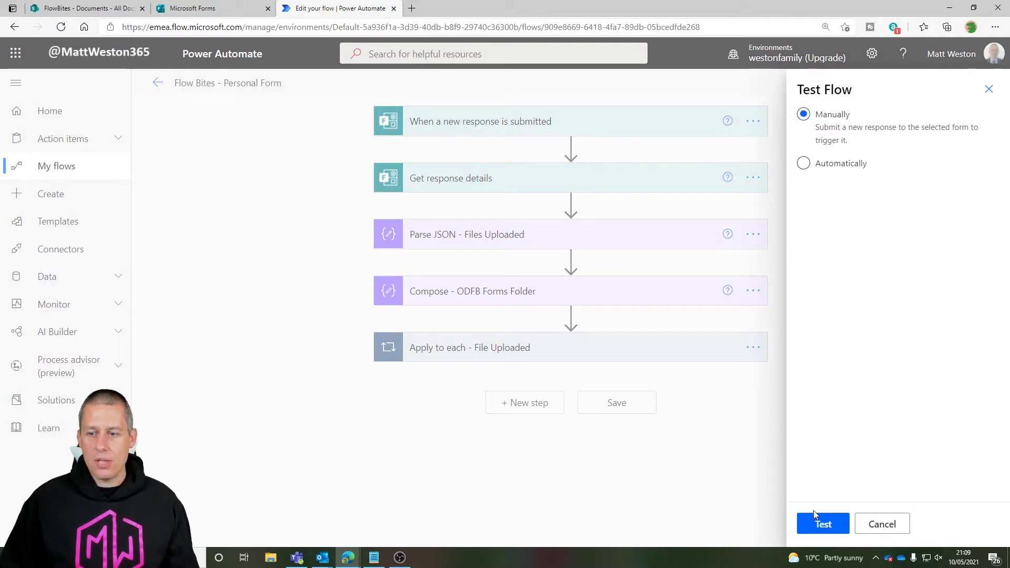
click(819, 521)
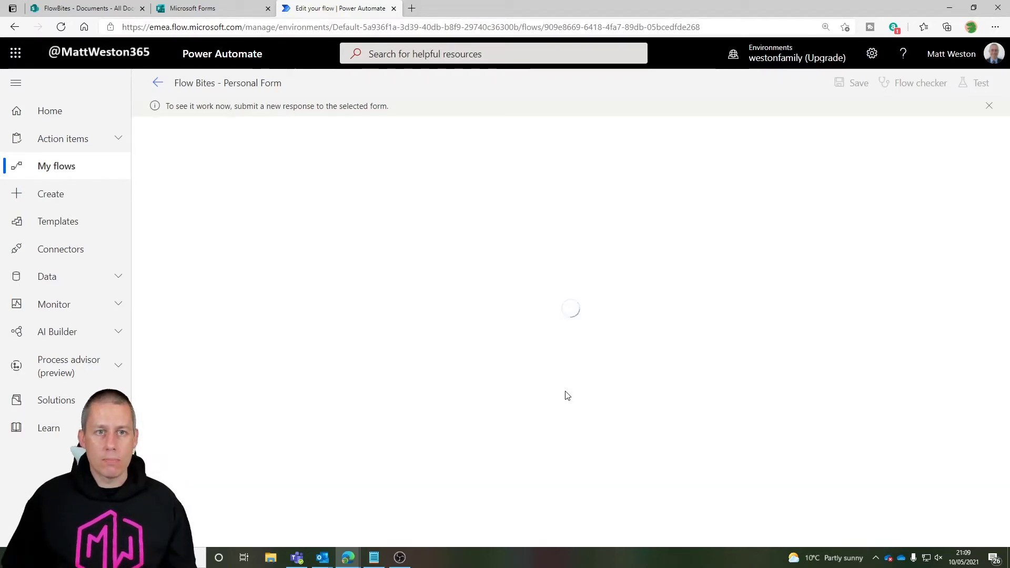
click(232, 9)
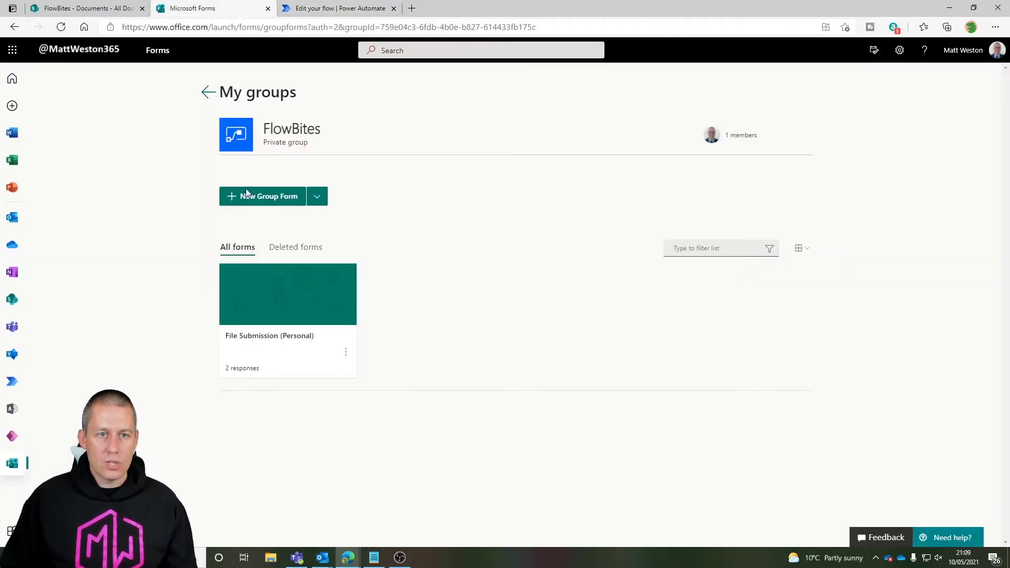
click(270, 319)
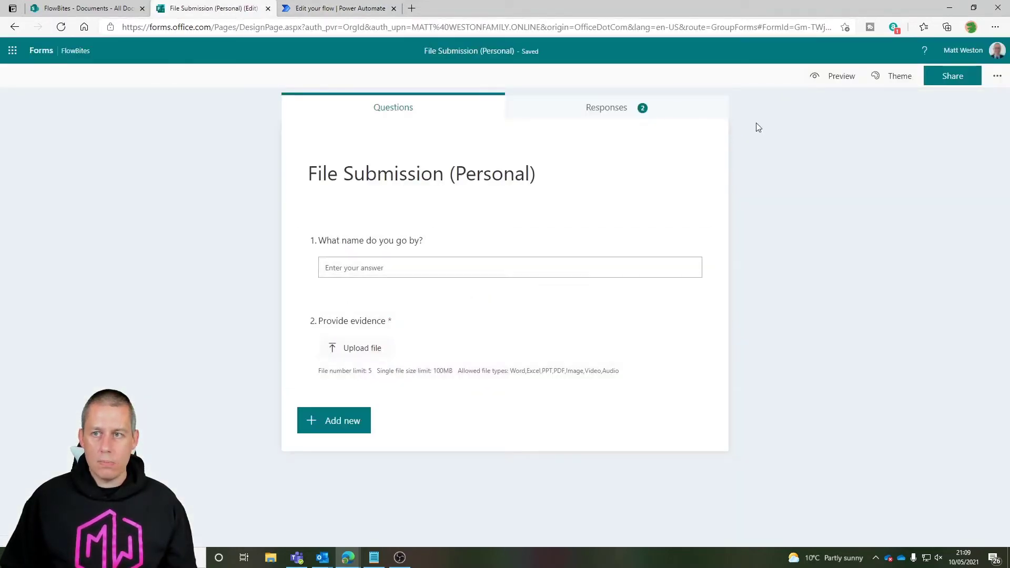
click(840, 78)
- Submit a form response with Test 3 as the name answer and Thumbnail.jpg uploaded as evidence
click(417, 231)
text(Test 3)
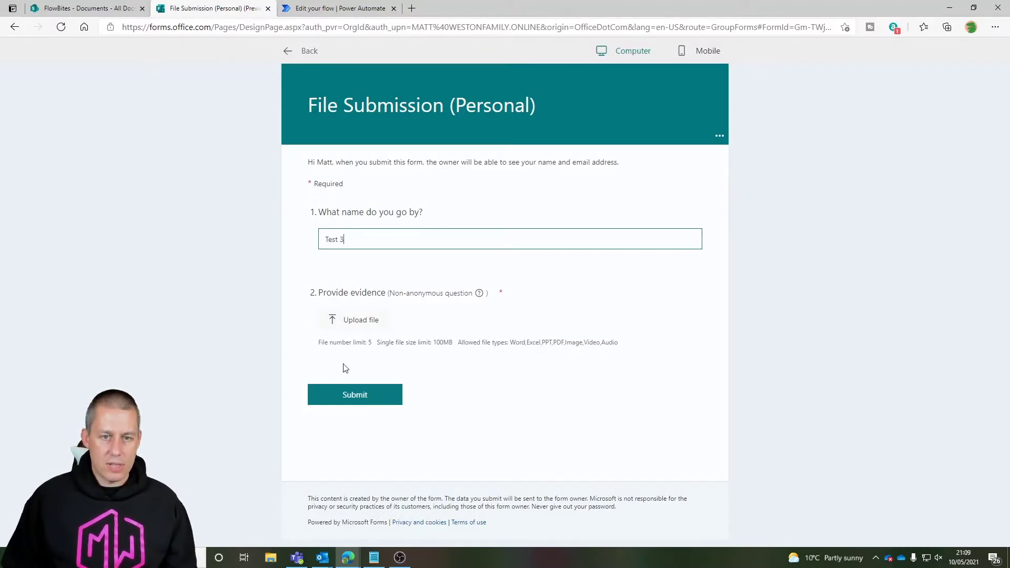
click(358, 328)
double_click(239, 89)
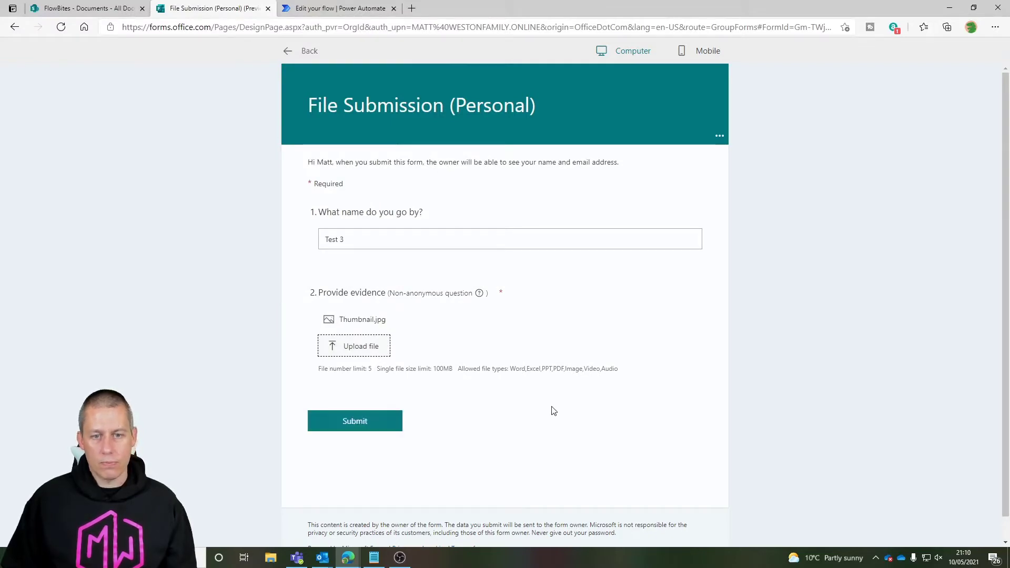
click(368, 422)
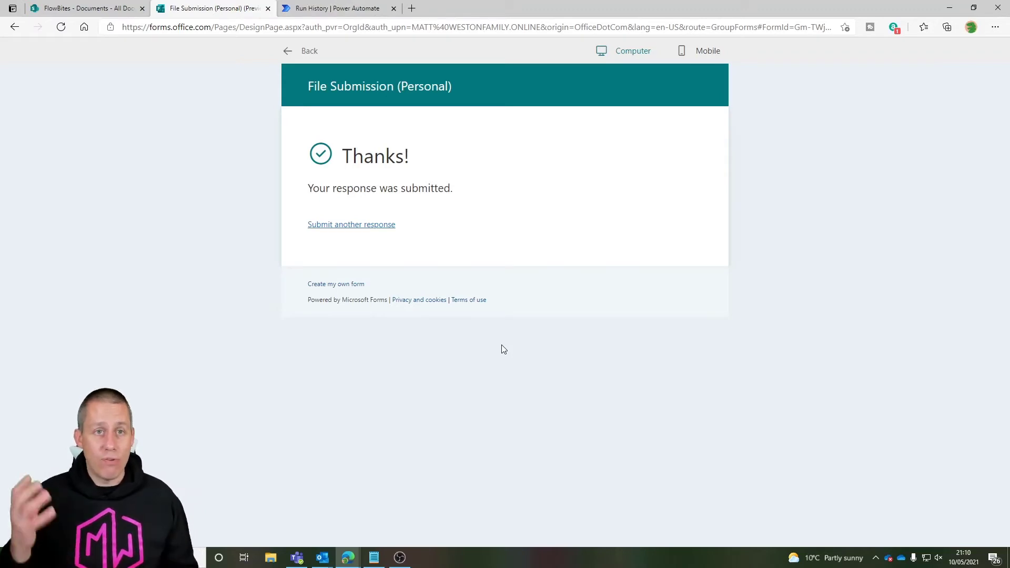
- Return to the flow run in Power Automate and examine the formId in the When a new response is submitted trigger's outputs
key(ctrl+Tab)
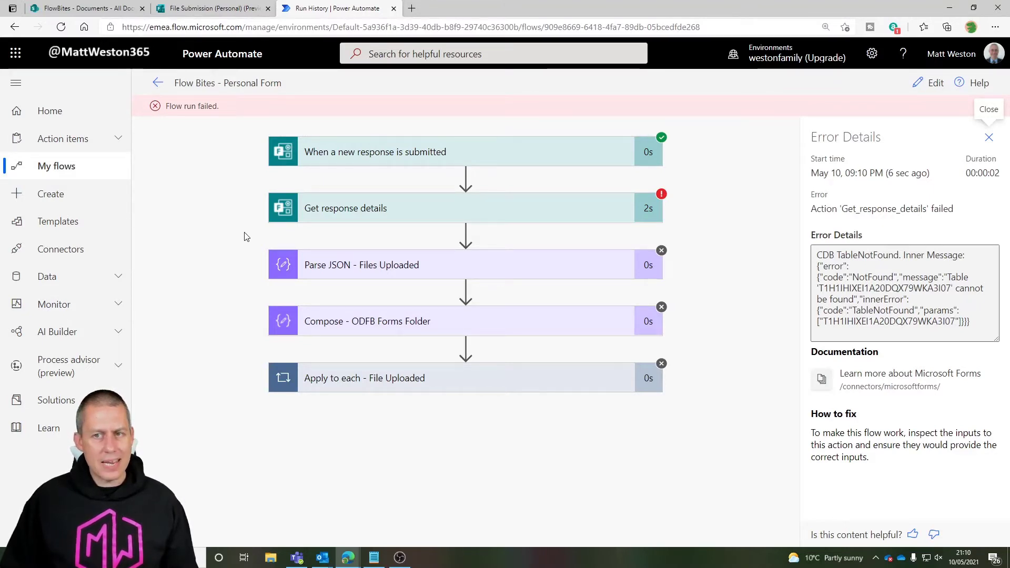
click(427, 153)
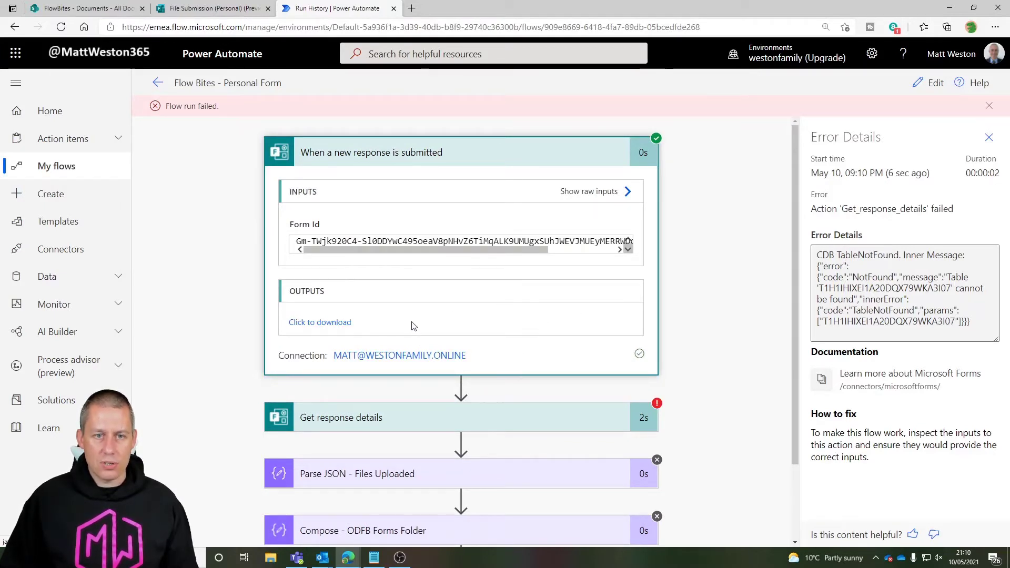
click(325, 322)
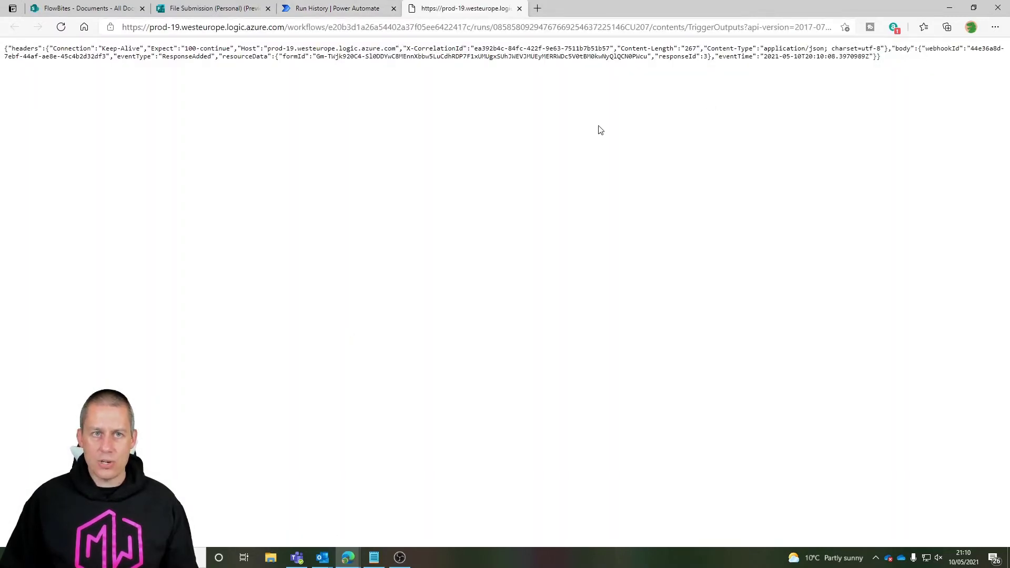
scroll(573, 160, up, 4)
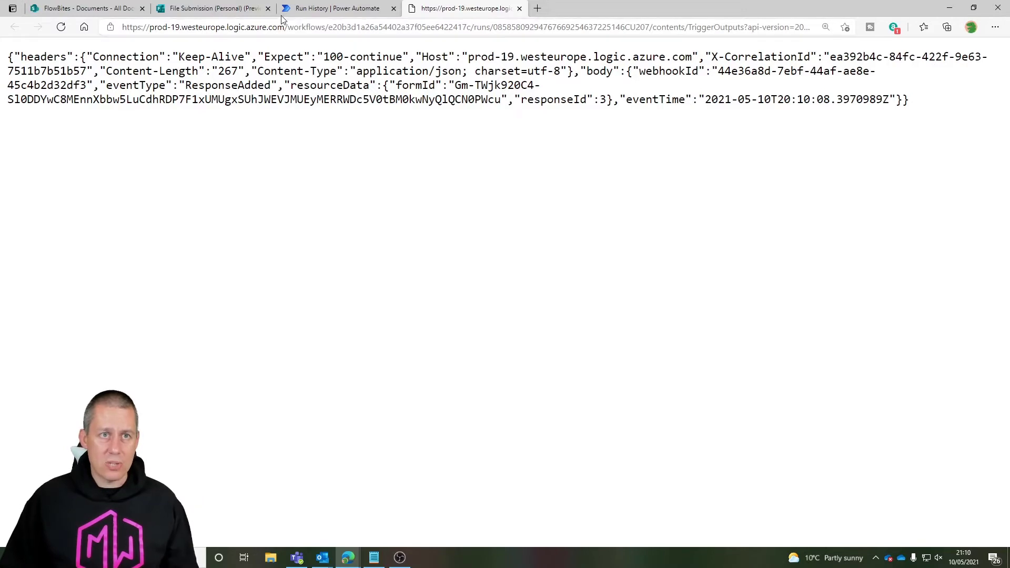
click(247, 9)
click(337, 9)
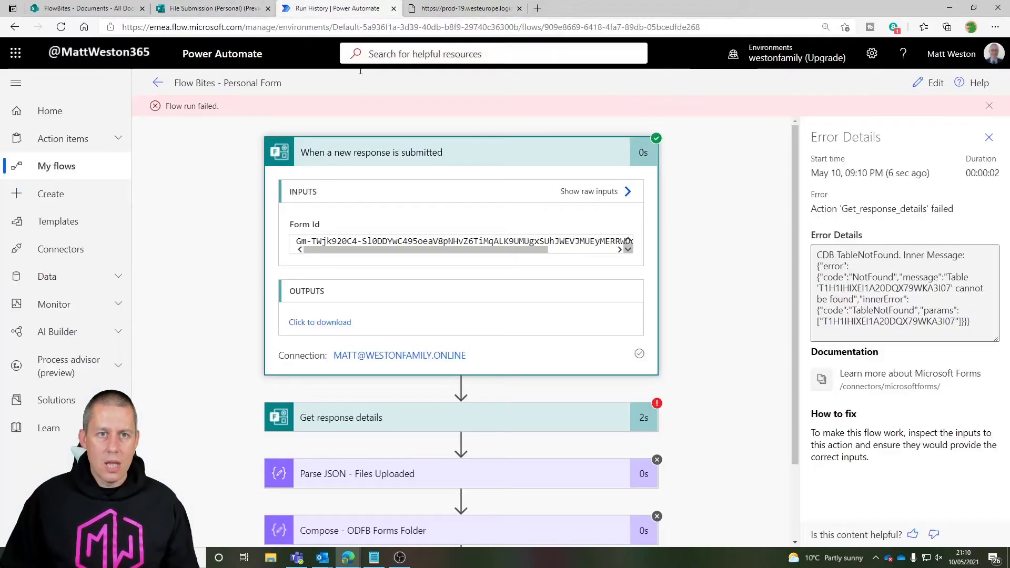
- Examine the inputs, outputs and error body of the Get response details action in the flow run
scroll(354, 333, down, 2)
click(354, 329)
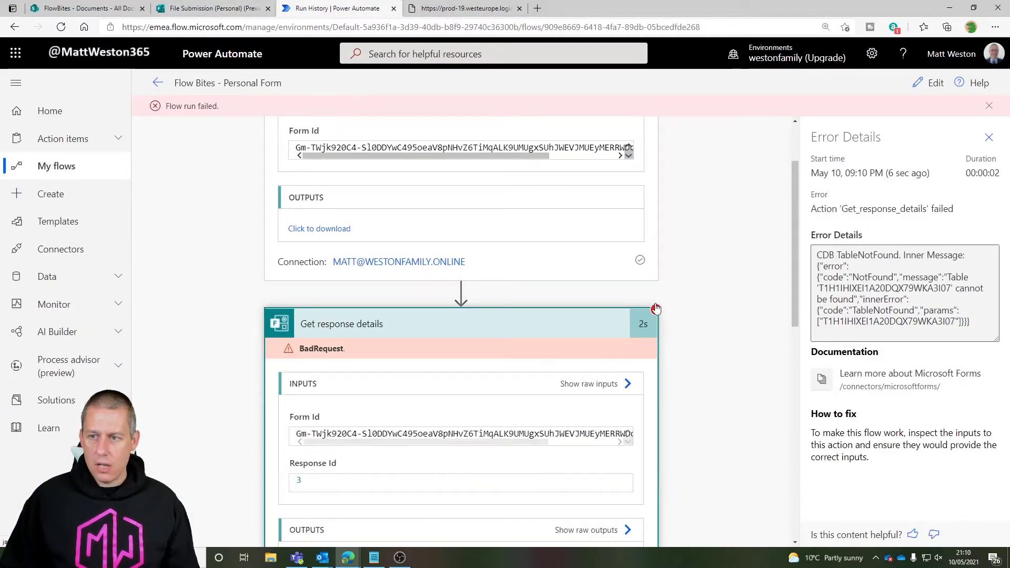
scroll(665, 316, down, 2)
scroll(666, 316, down, 2)
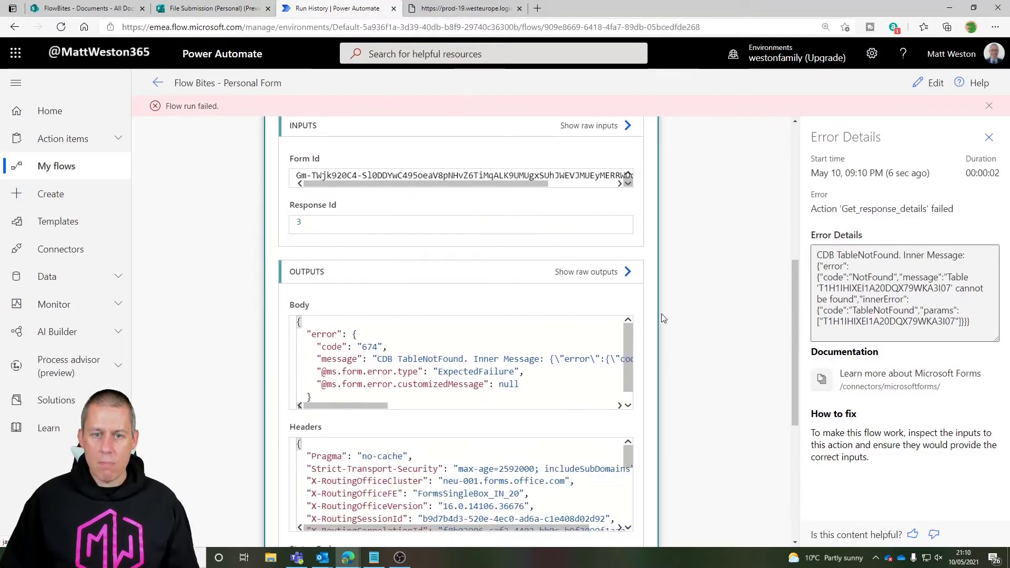
scroll(663, 317, up, 1)
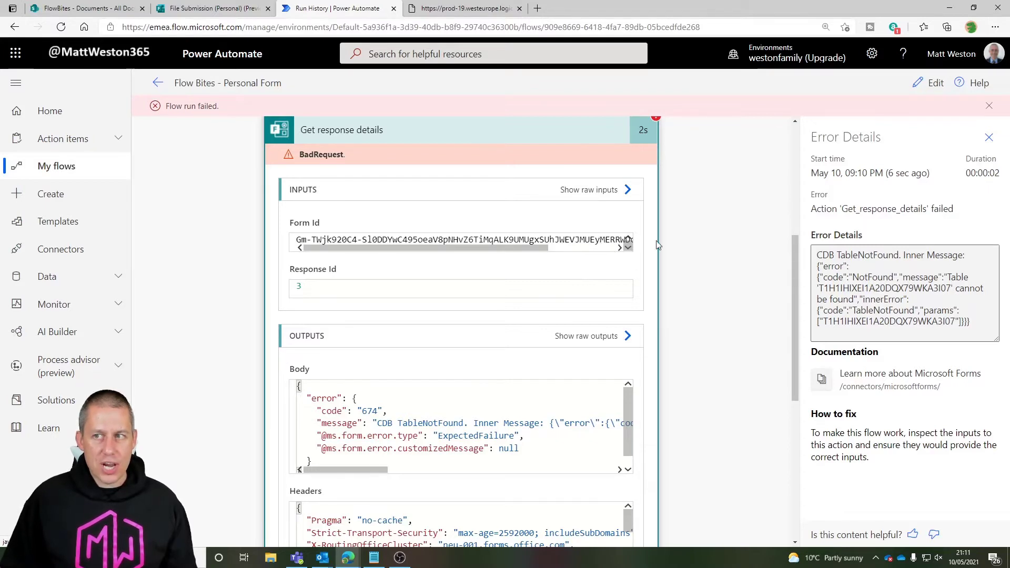
- Reopen the flow for editing and copy the trigger's current Form Id into an empty Notepad document
click(932, 83)
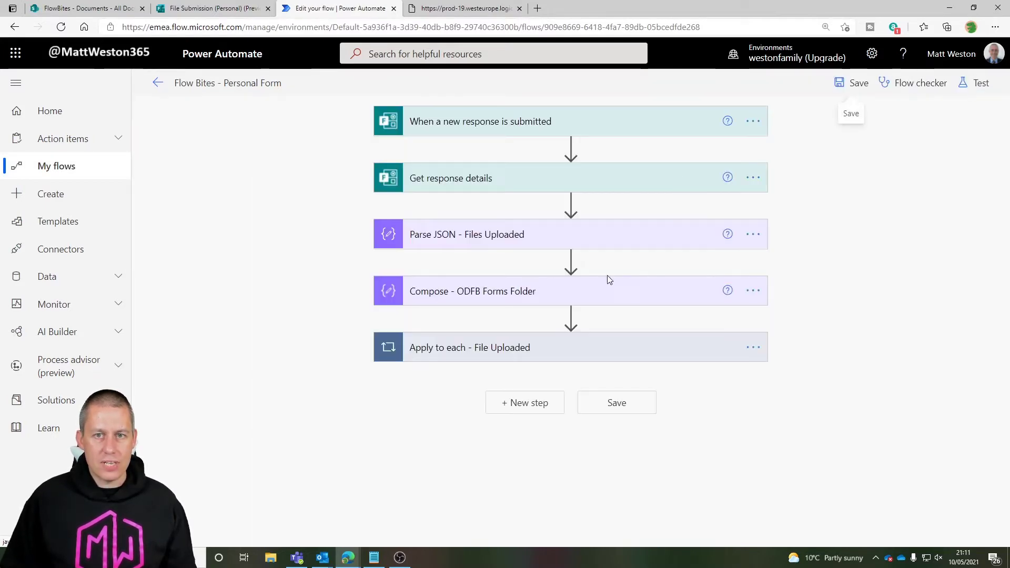
click(484, 125)
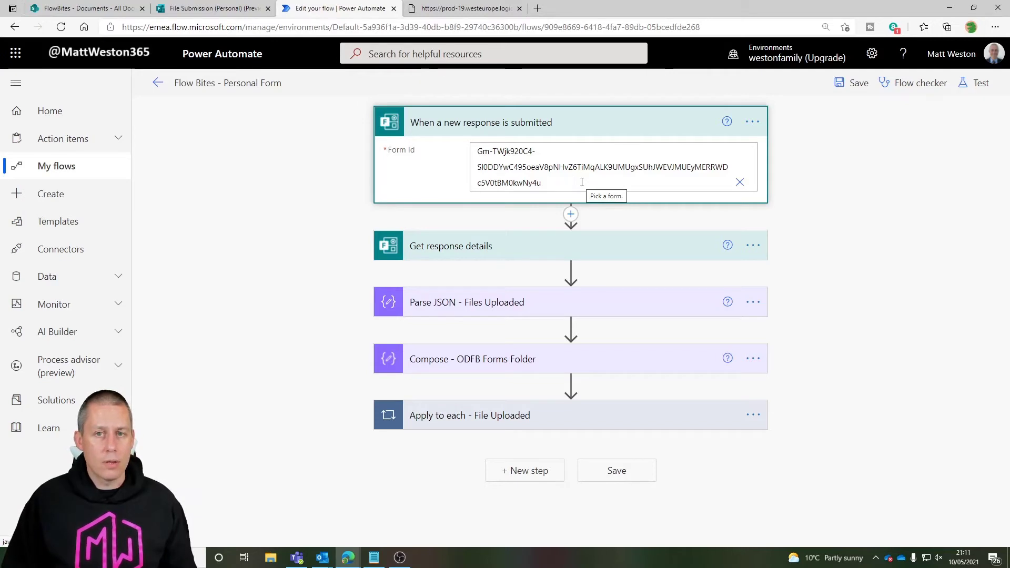
drag(569, 185, 476, 151)
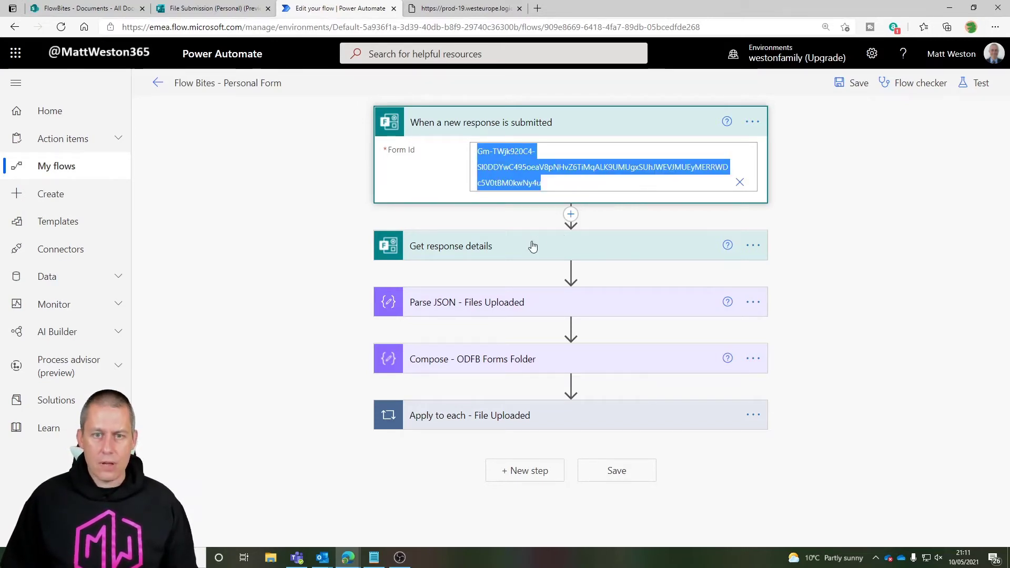
click(374, 557)
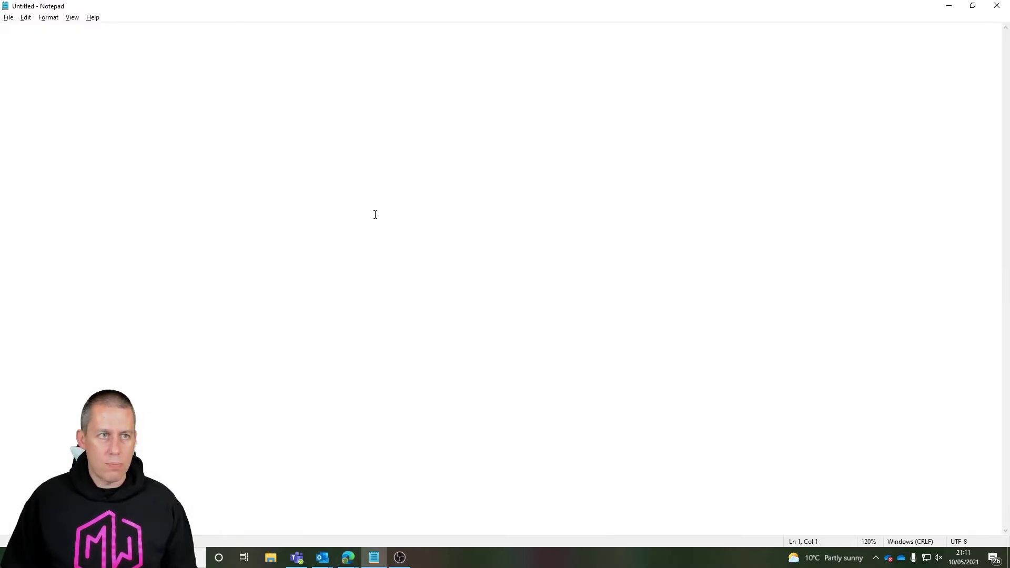
key(ctrl+v)
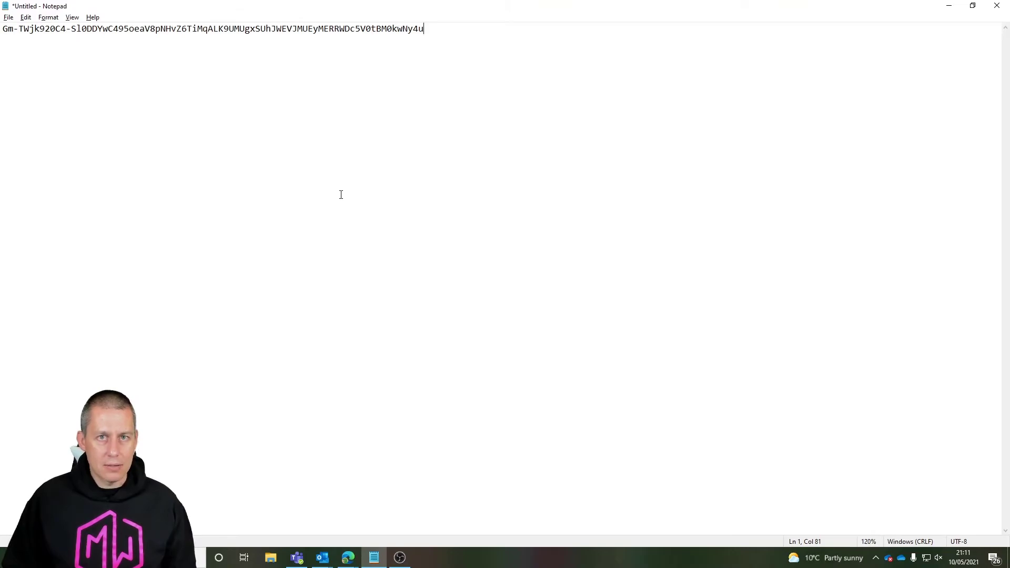
- Copy the group form's FormId from its web address and paste it below the first ID in Notepad for comparison
key(alt+Tab)
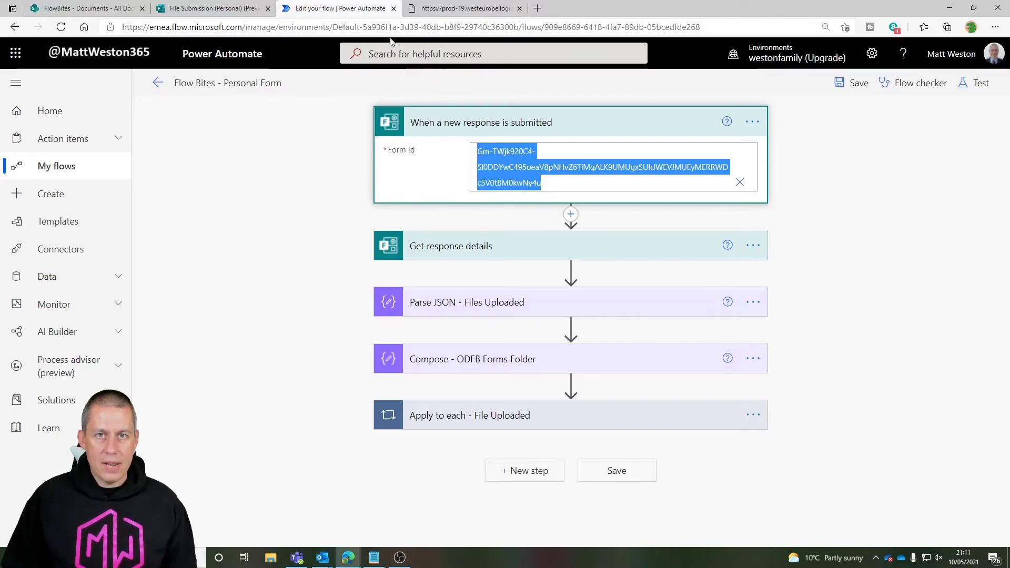
click(216, 8)
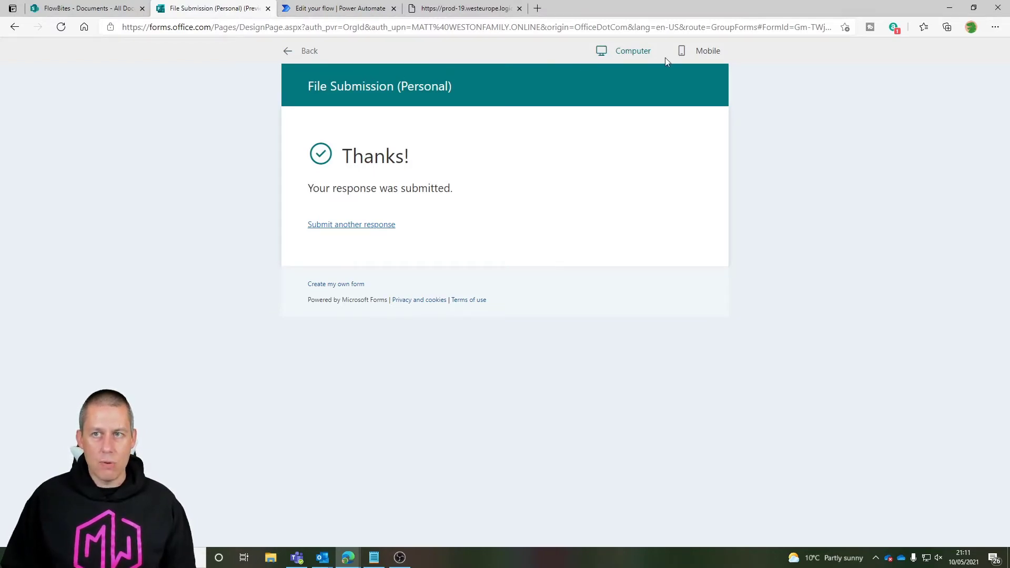
drag(686, 27, 754, 28)
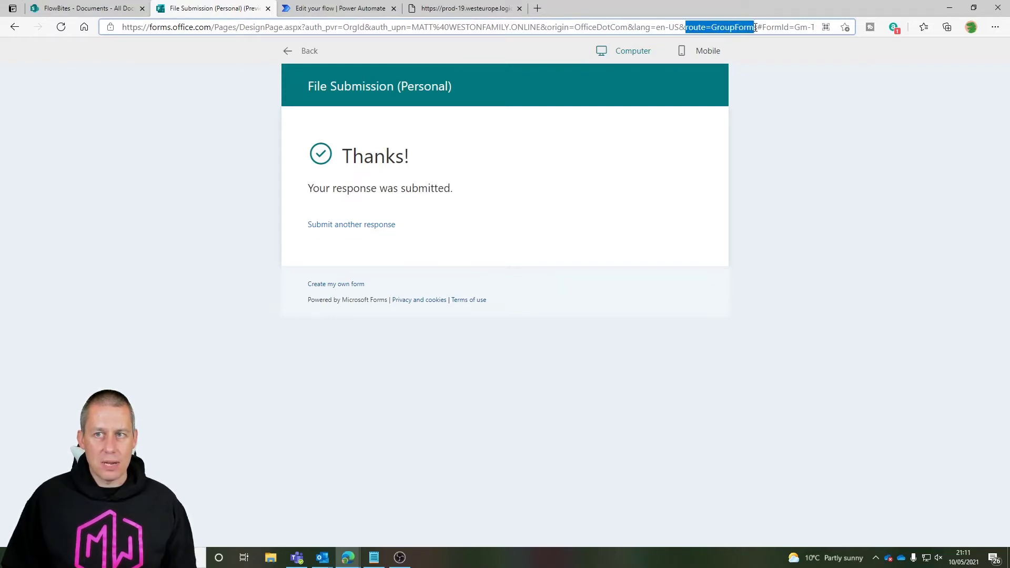
drag(796, 27, 553, 28)
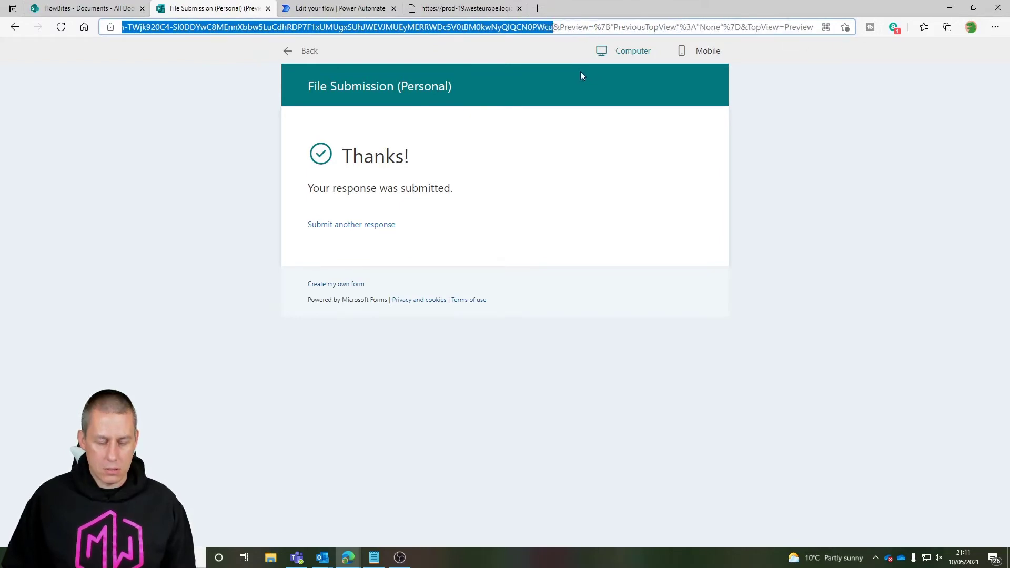
click(337, 8)
key(ctrl+c)
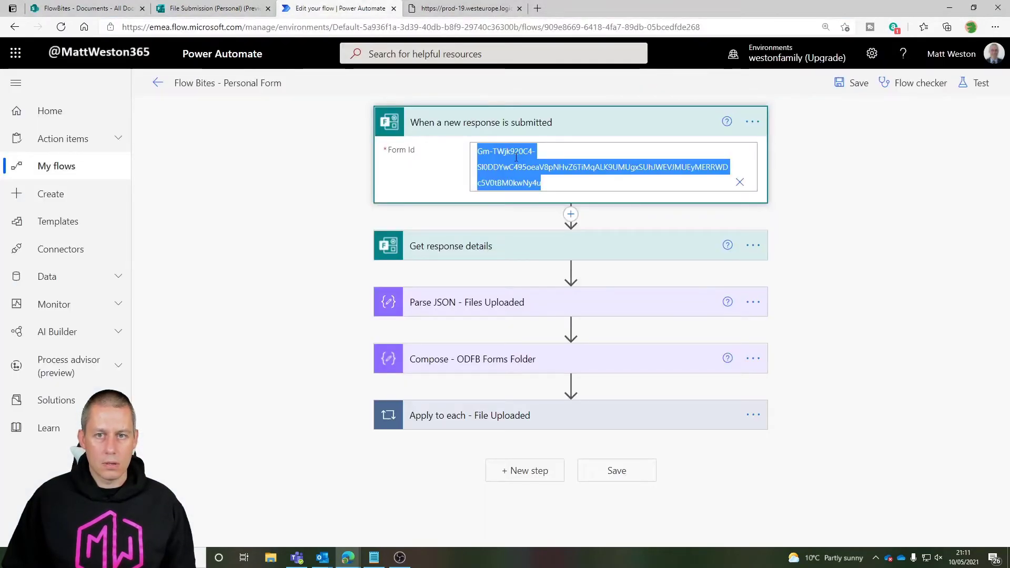
key(alt+Tab)
key(ctrl+v)
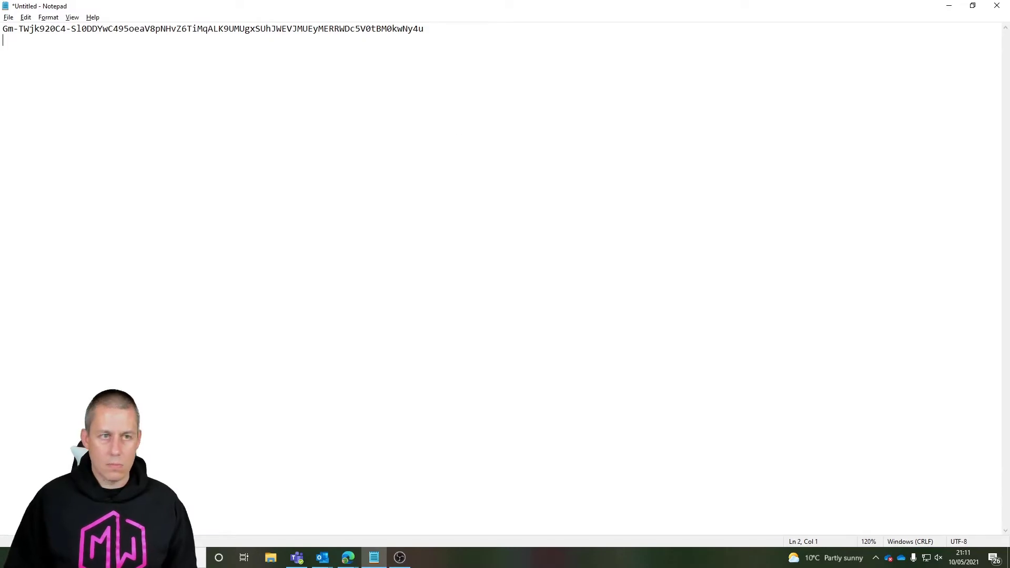
key(ctrl+v)
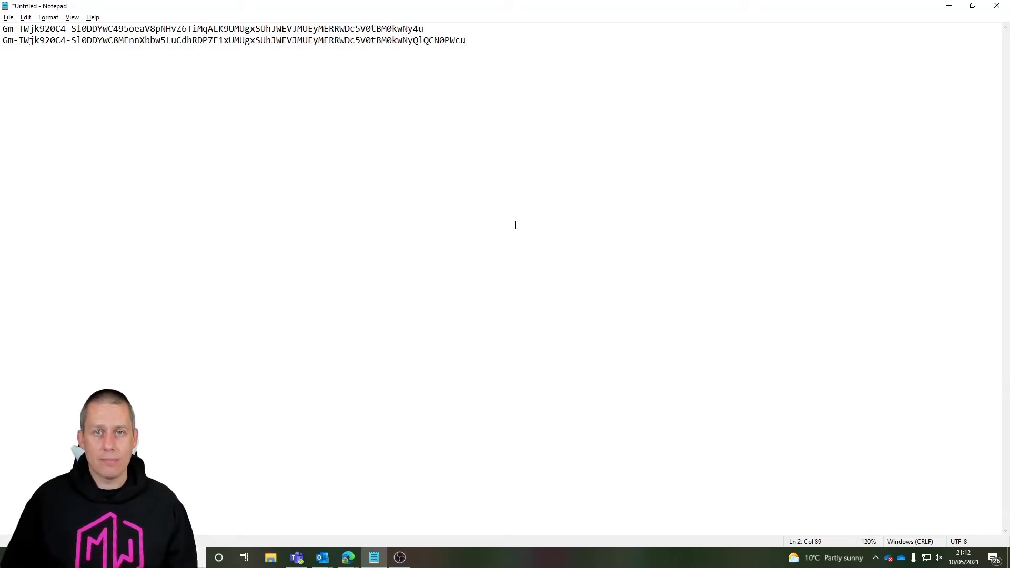
- Copy the group form's ID from the second Notepad line and set it as the custom Form Id of the When a new response is submitted trigger
drag(468, 41, 2, 41)
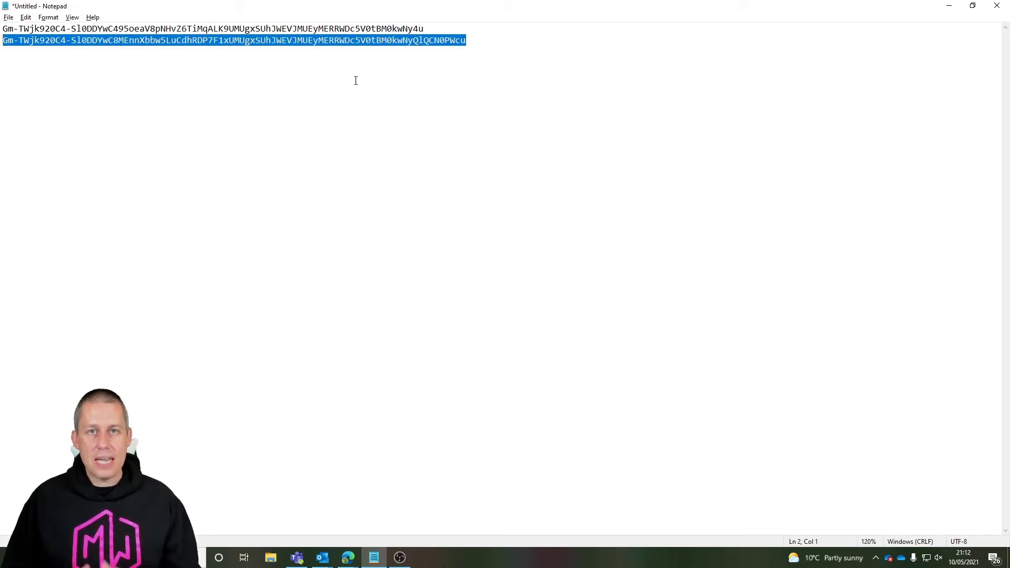
click(949, 5)
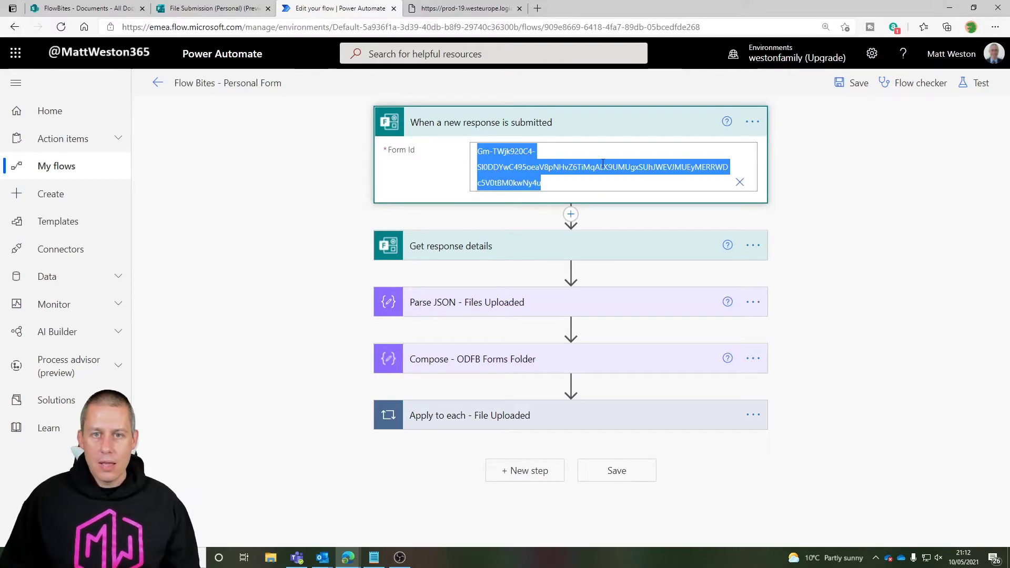
click(740, 183)
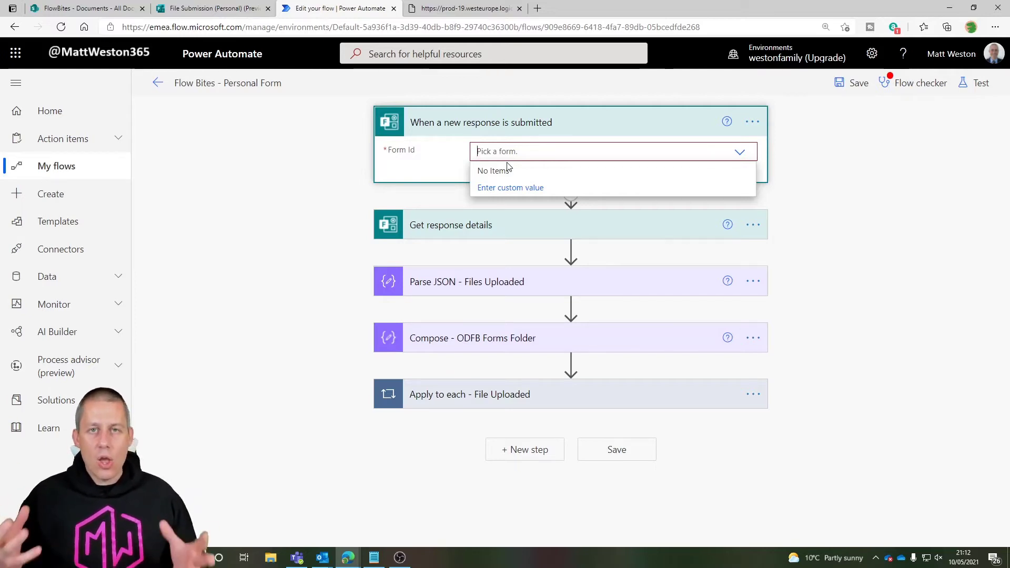
click(514, 193)
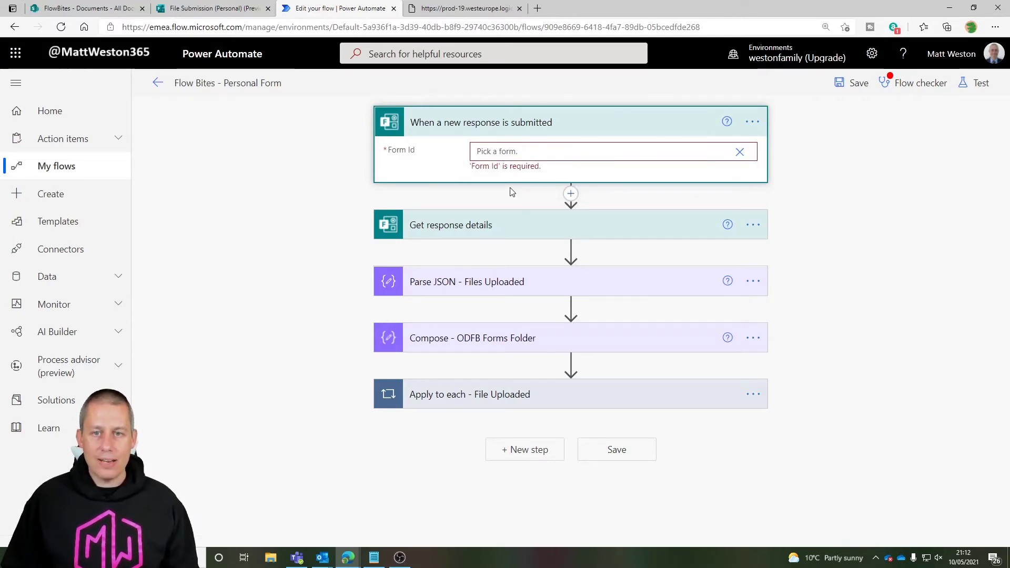
key(ctrl+v)
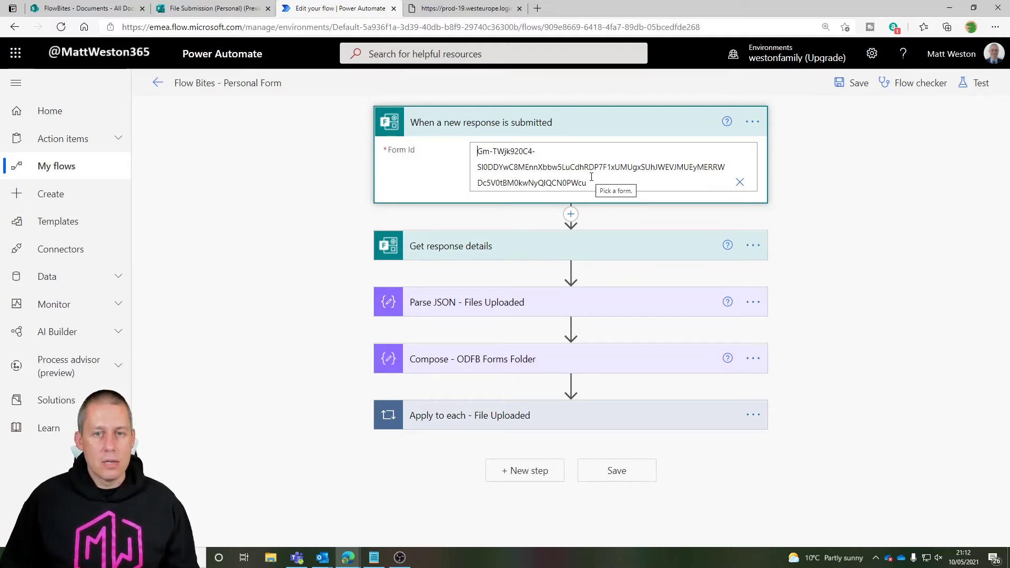
- Replace the Form Id in the Get response details action with the copied group form ID as a custom value
click(449, 247)
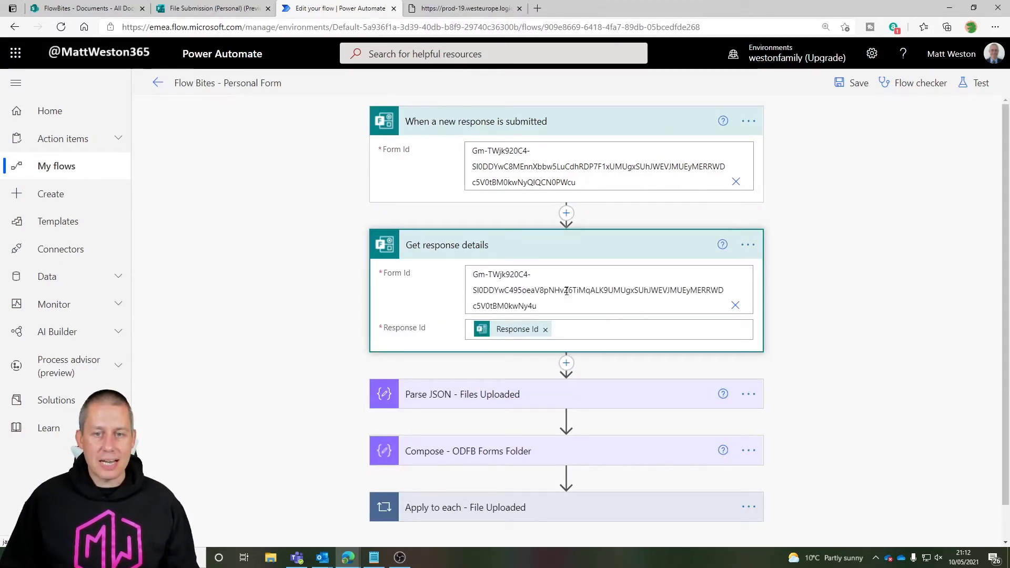
click(735, 305)
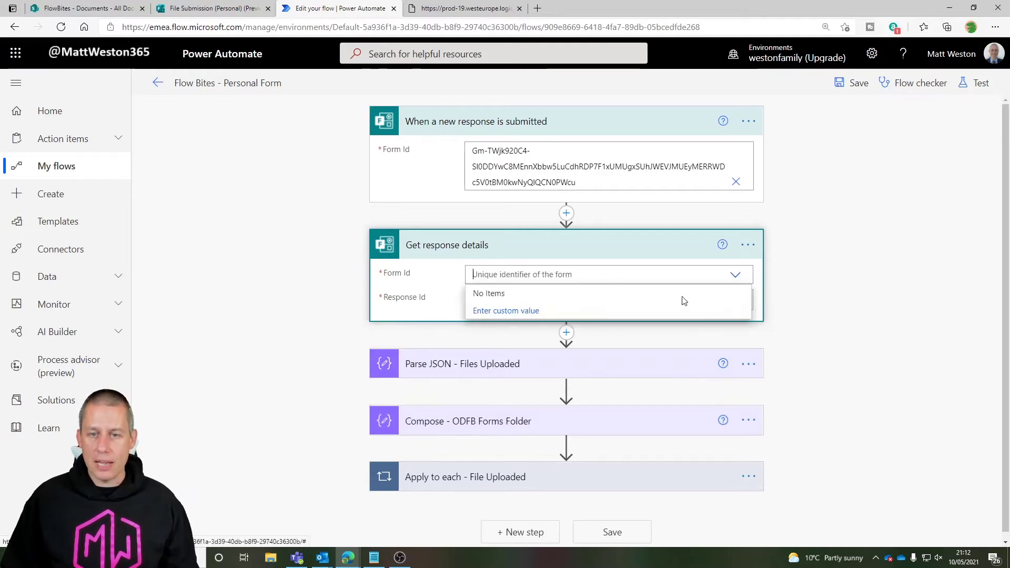
click(485, 314)
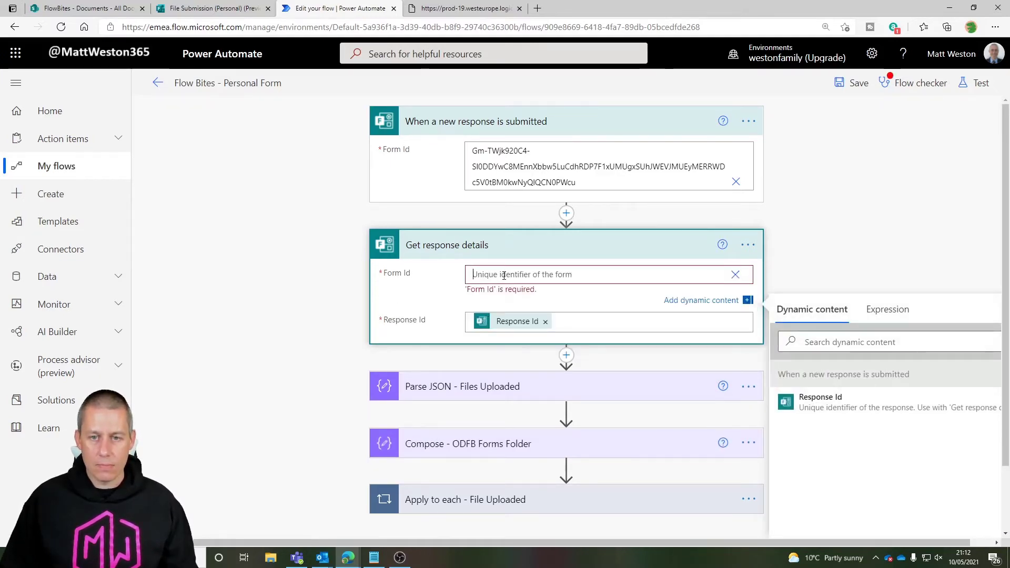
key(ctrl+v)
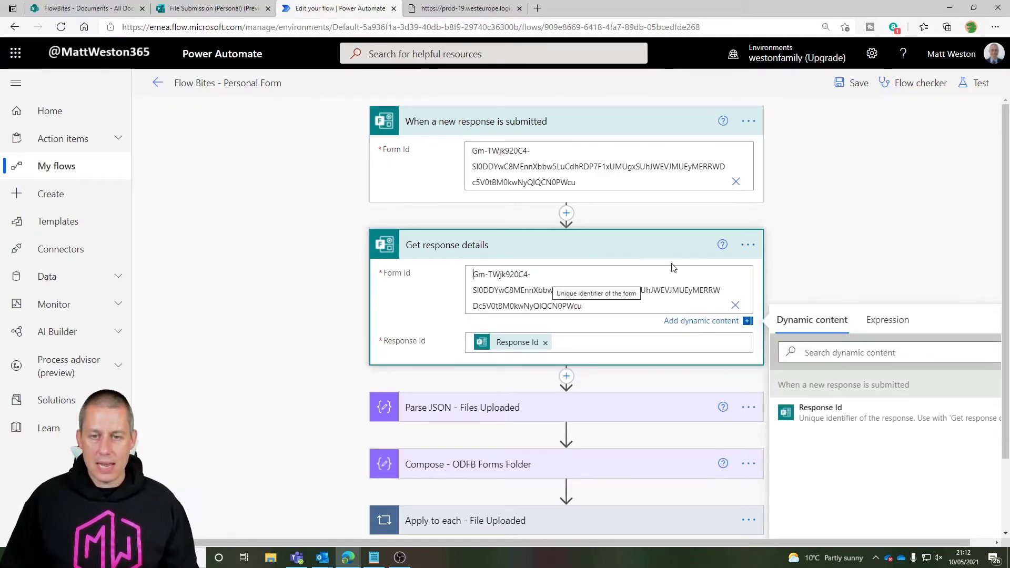
click(808, 248)
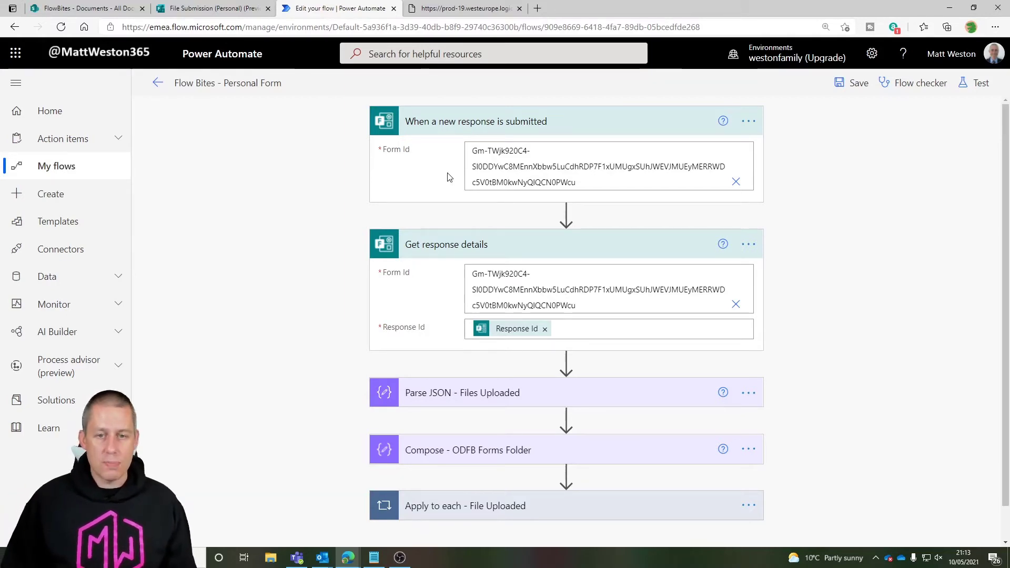
- Expand the Parse JSON - Files Uploaded action, and save and test the flow with the Automatically option
scroll(453, 204, down, 1)
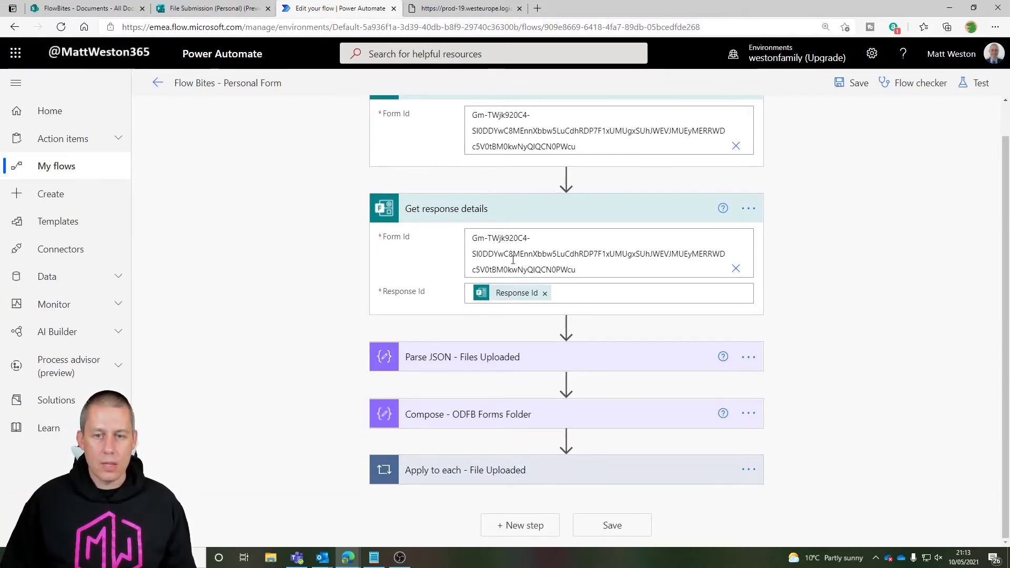
click(489, 356)
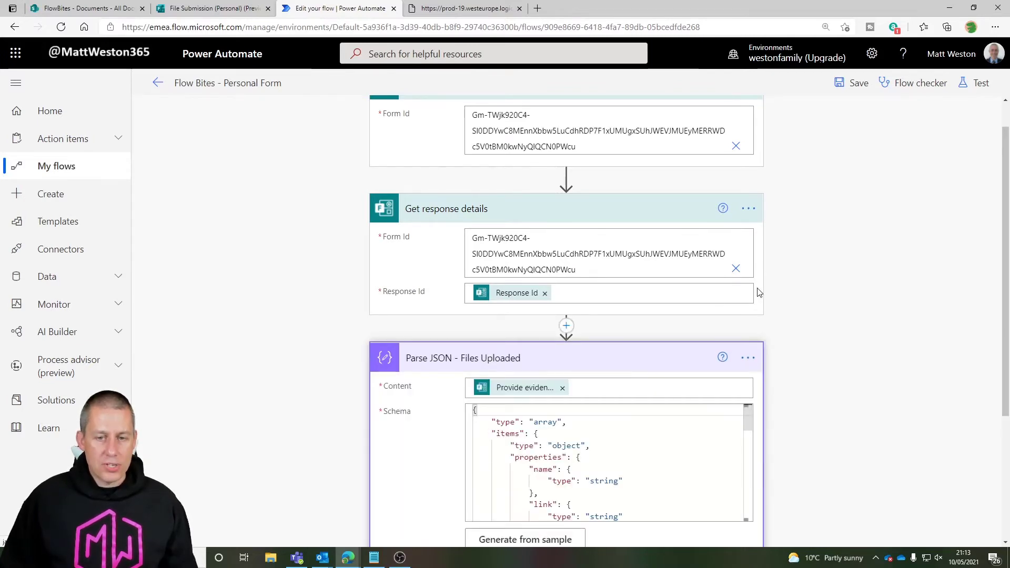
scroll(759, 291, down, 2)
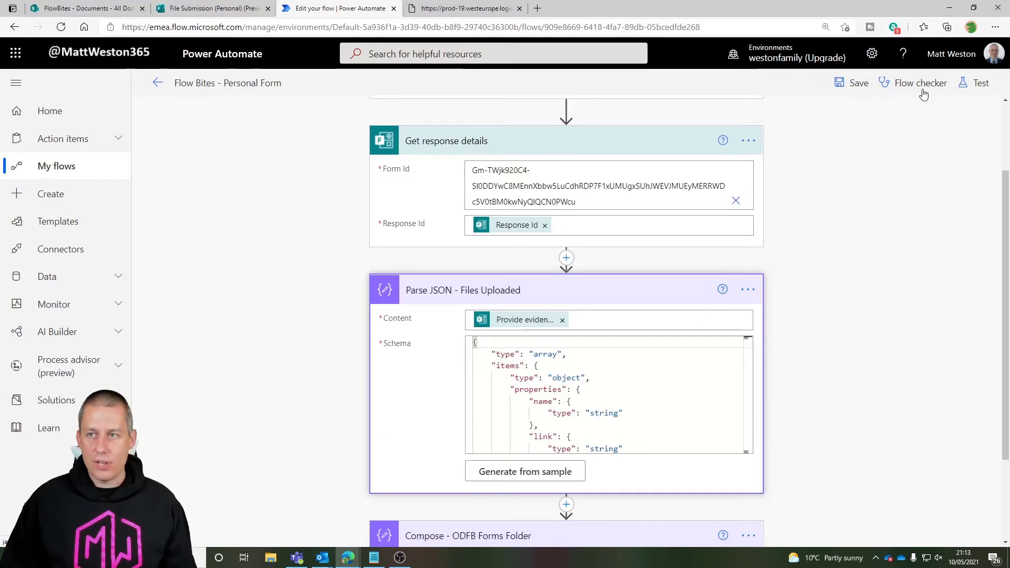
click(978, 82)
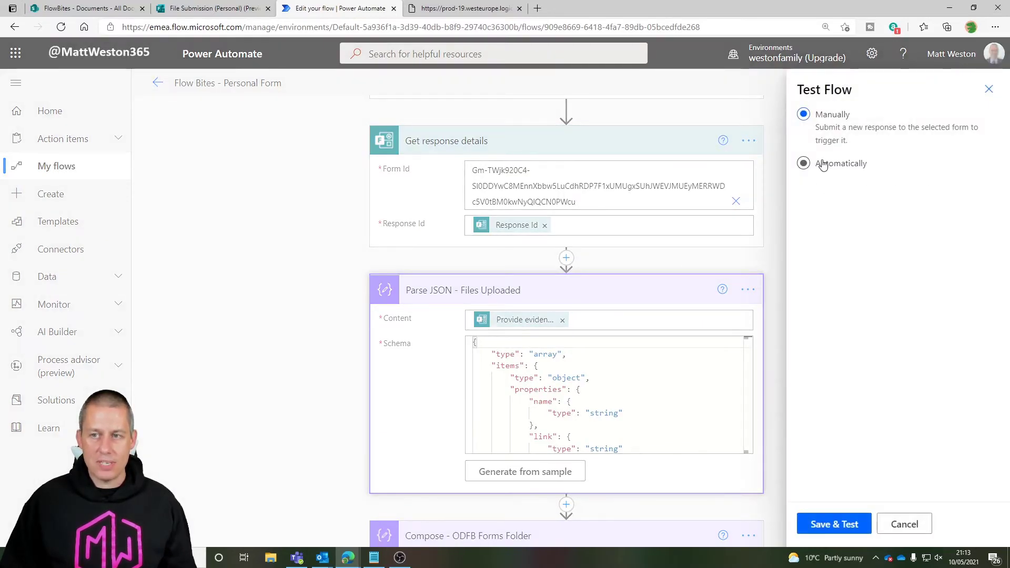
click(823, 163)
click(843, 212)
click(836, 515)
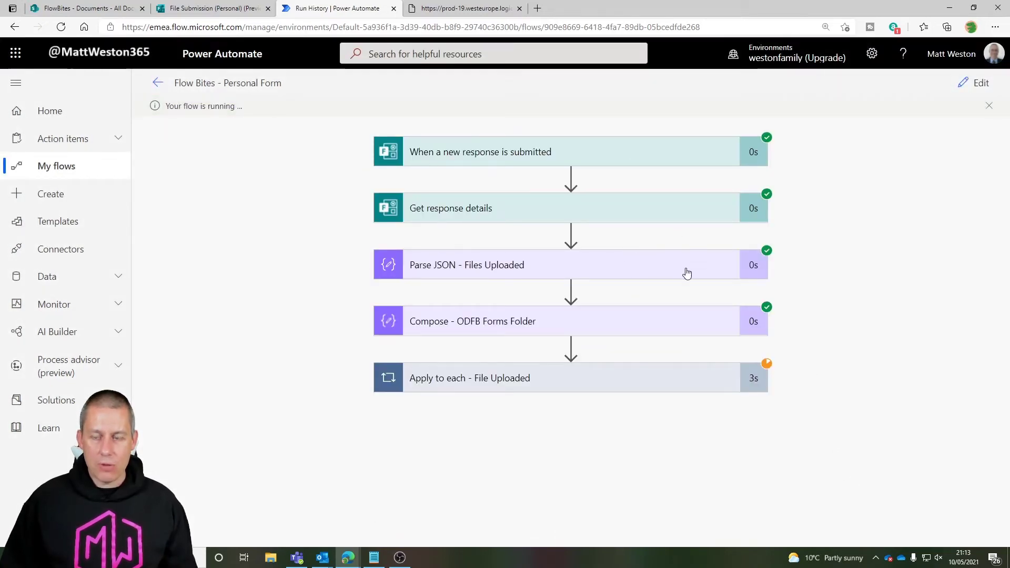
- Examine the content input and output body of the Parse JSON - Files Uploaded action in the flow run
click(660, 274)
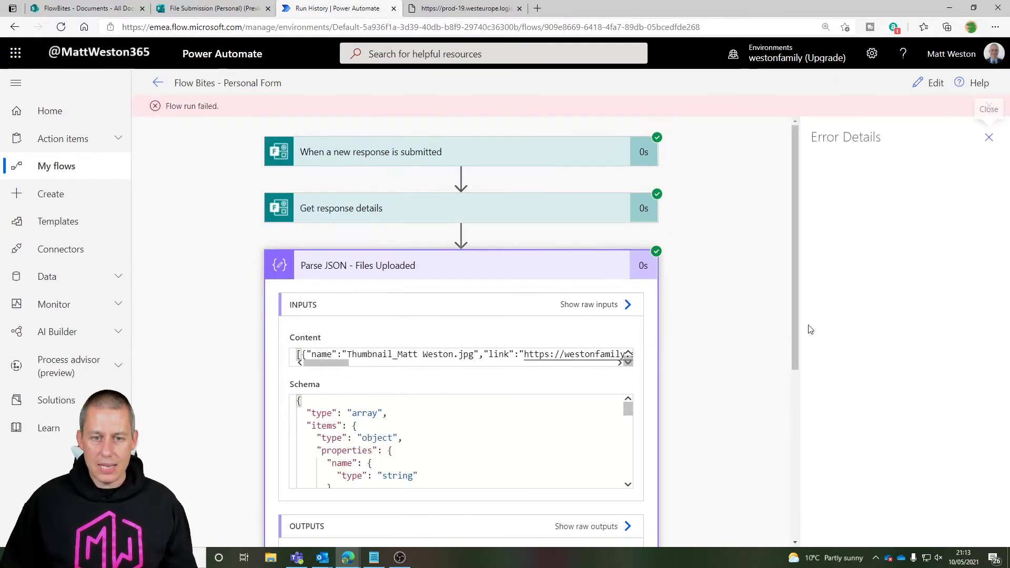
scroll(708, 357, down, 4)
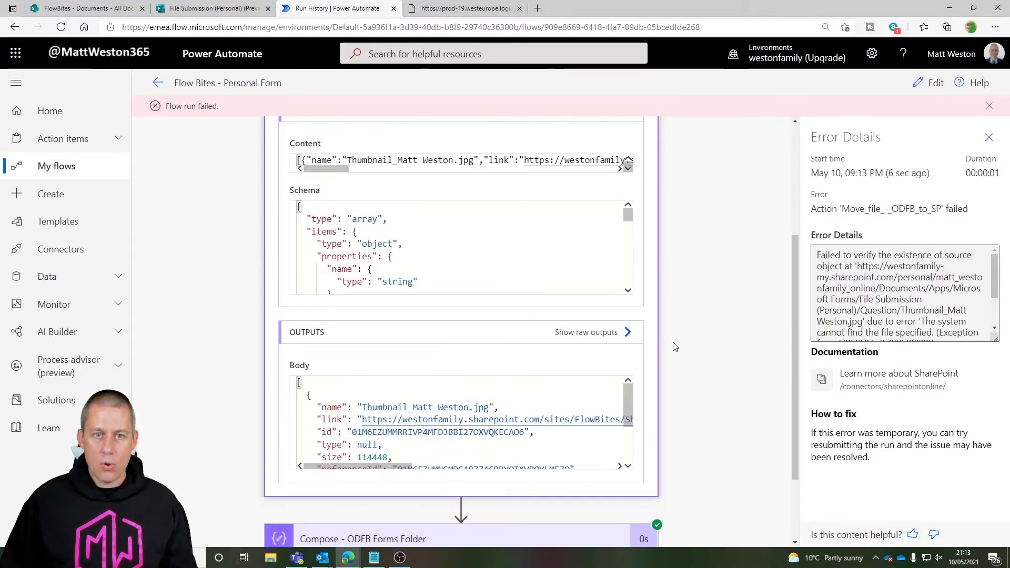
scroll(674, 345, up, 1)
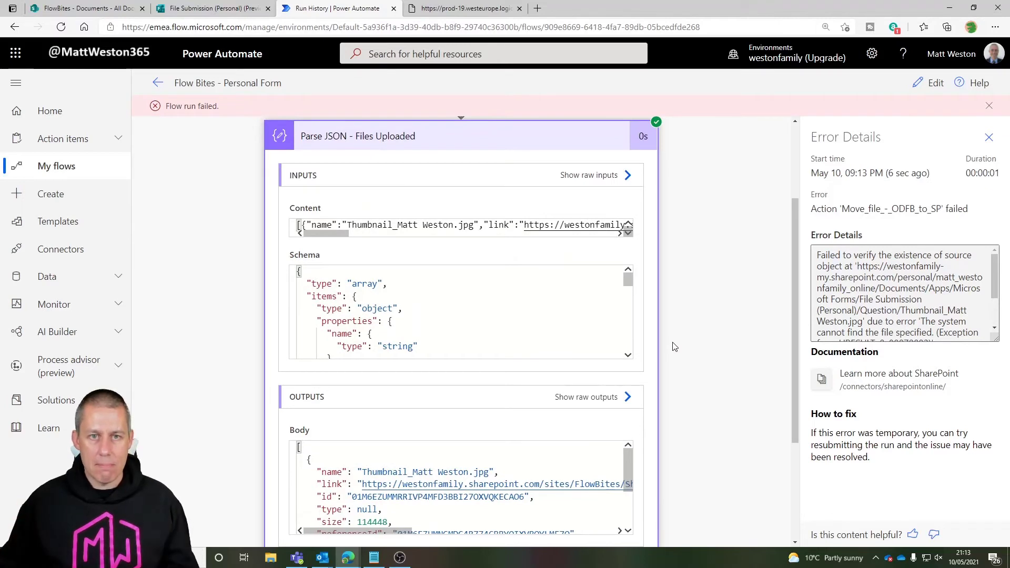
scroll(509, 319, up, 1)
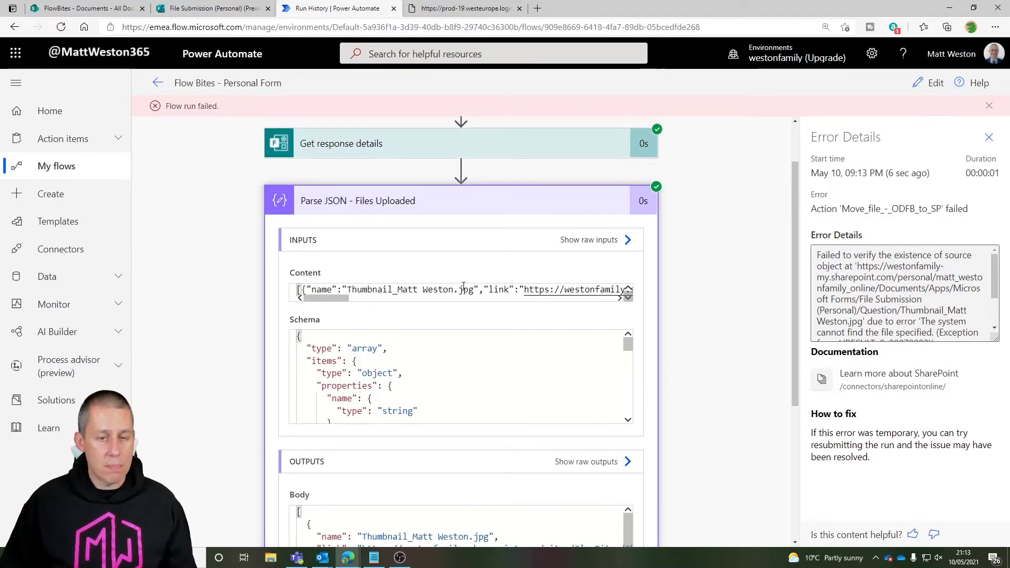
drag(312, 298, 603, 312)
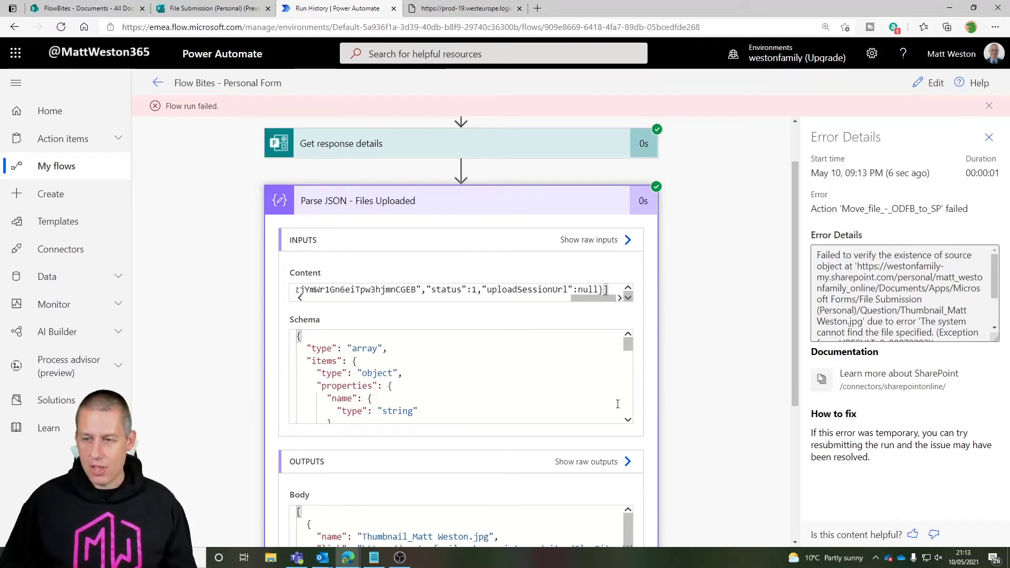
scroll(632, 411, down, 5)
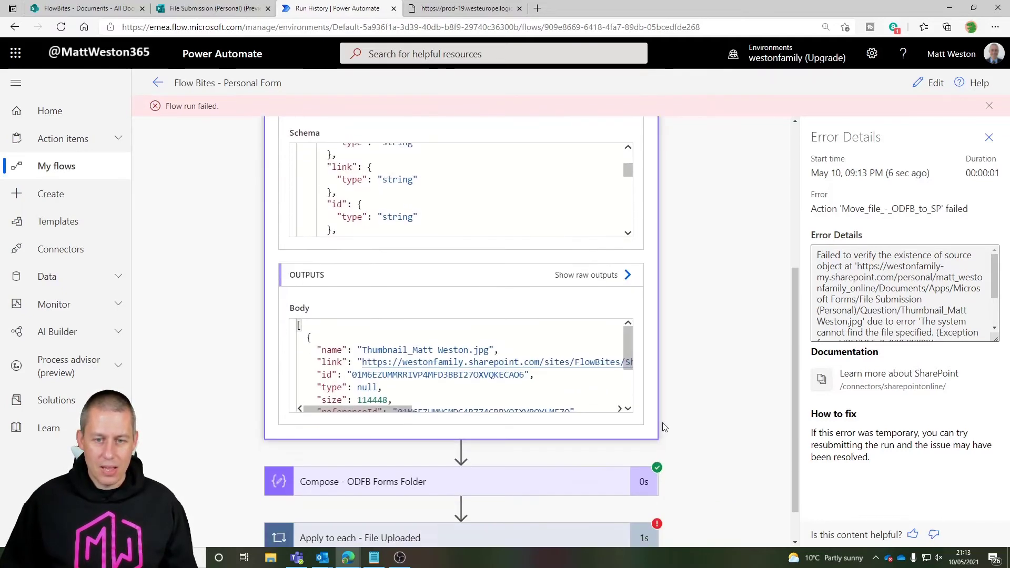
scroll(662, 424, down, 1)
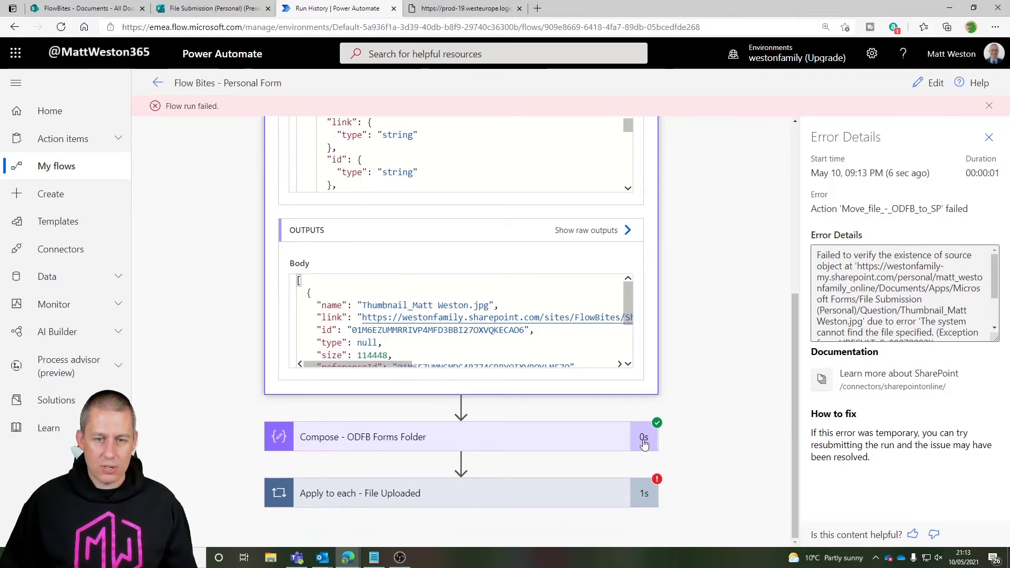
- Examine the Compose - ODFB Forms Folder path and the Move file - ODFB to SP inputs inside the Apply to each loop of the run
click(560, 446)
scroll(688, 383, down, 4)
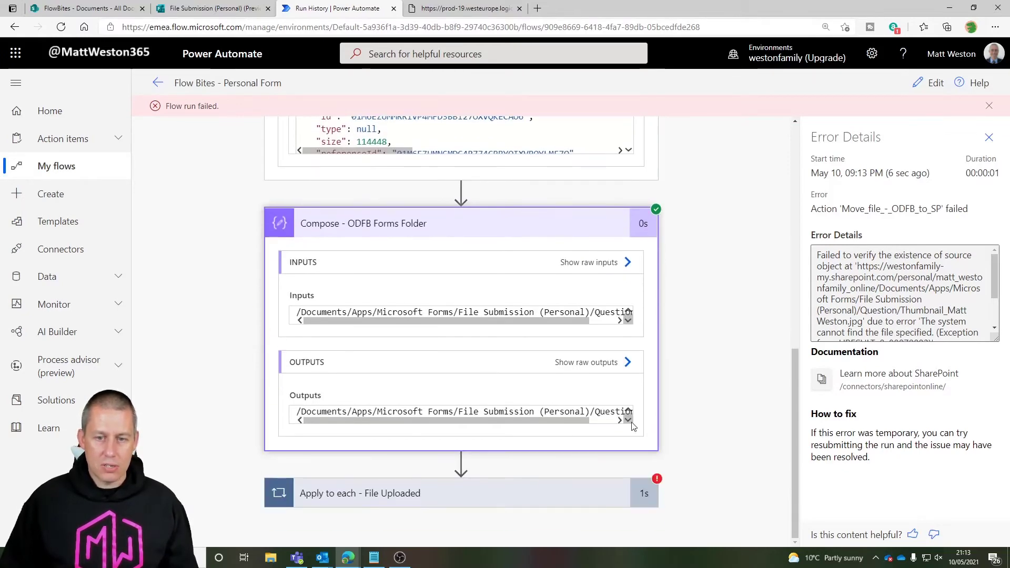
click(514, 493)
scroll(684, 410, down, 3)
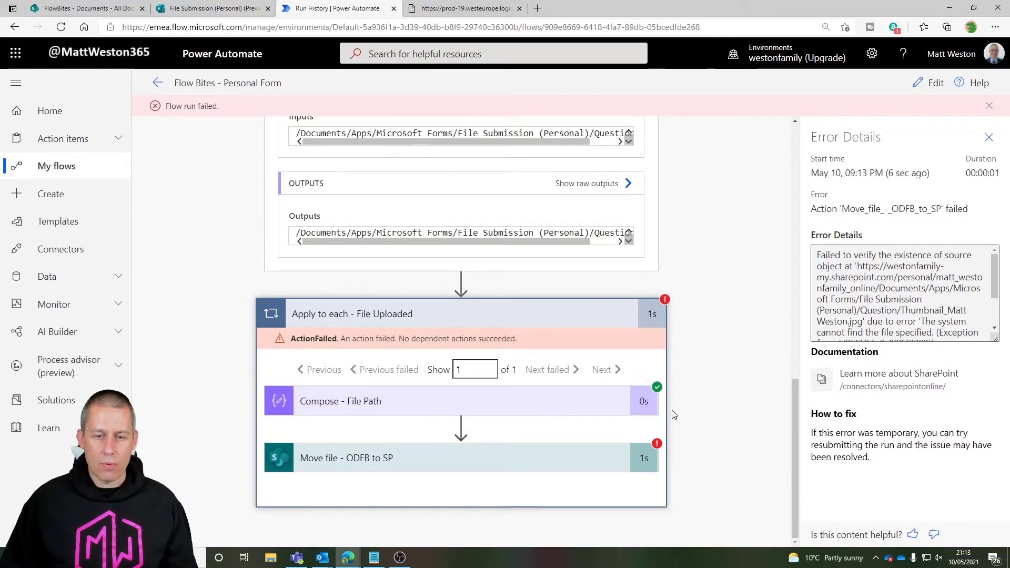
click(552, 463)
scroll(701, 388, down, 2)
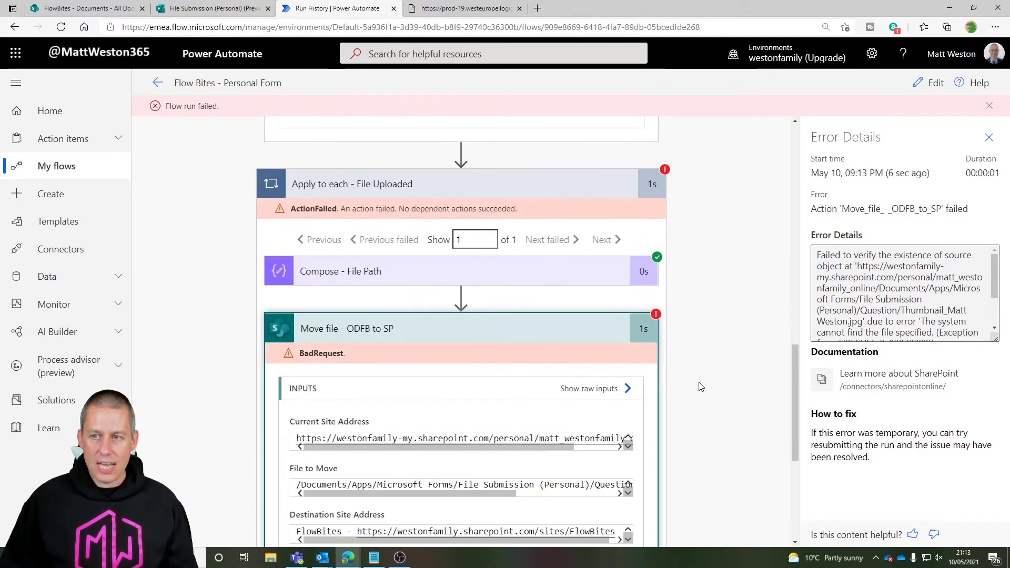
scroll(701, 387, down, 2)
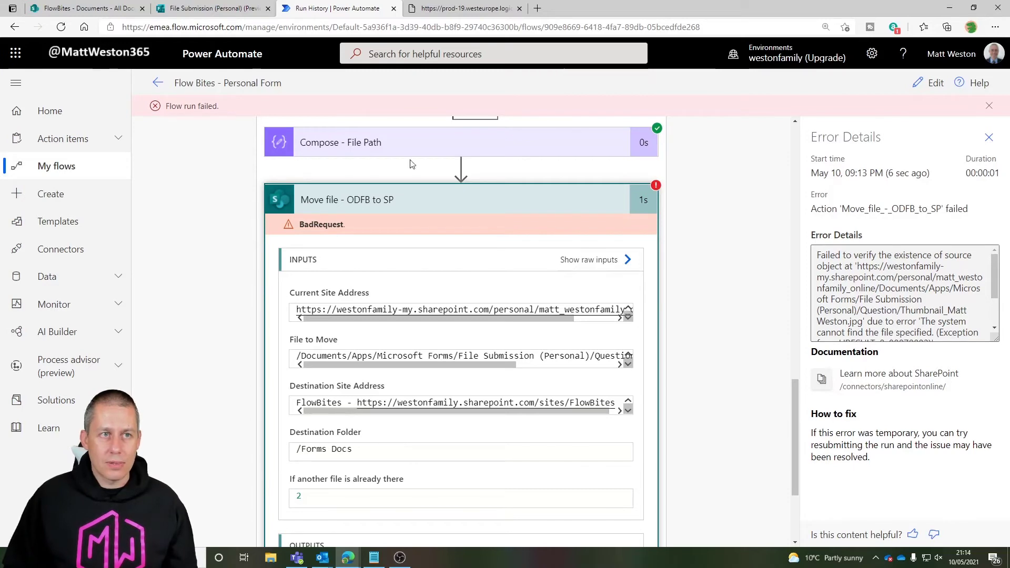
- Switch to the FlowBites SharePoint documents and open the Provide evidence folder under Apps > Microsoft Forms > File Submission (Personal)
click(104, 10)
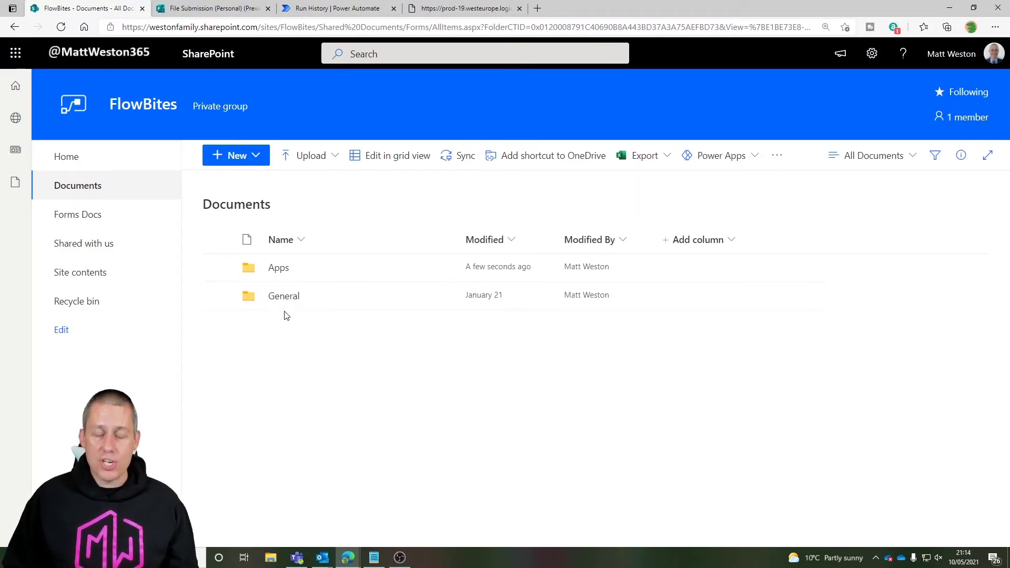
click(278, 271)
click(284, 272)
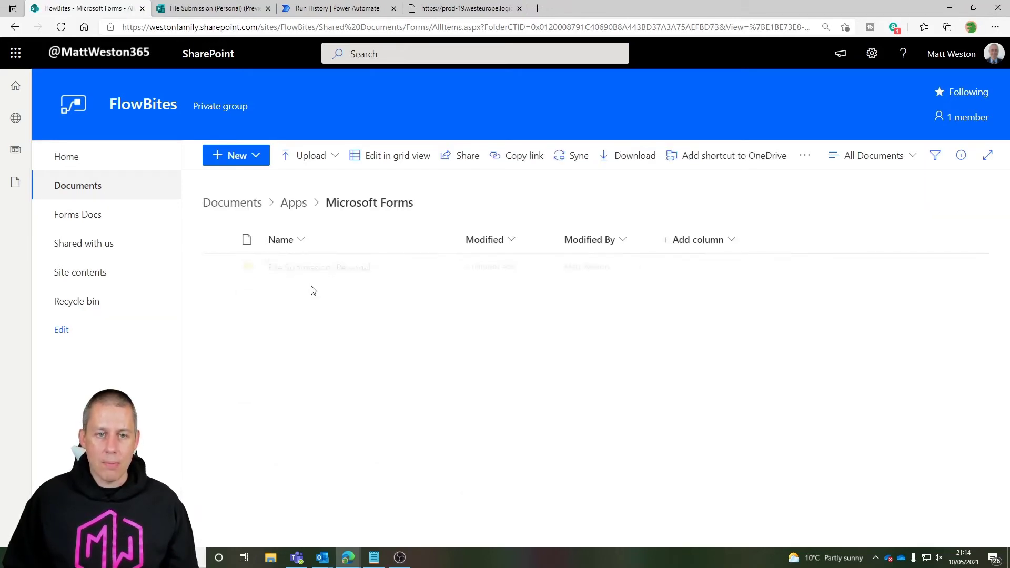
click(311, 272)
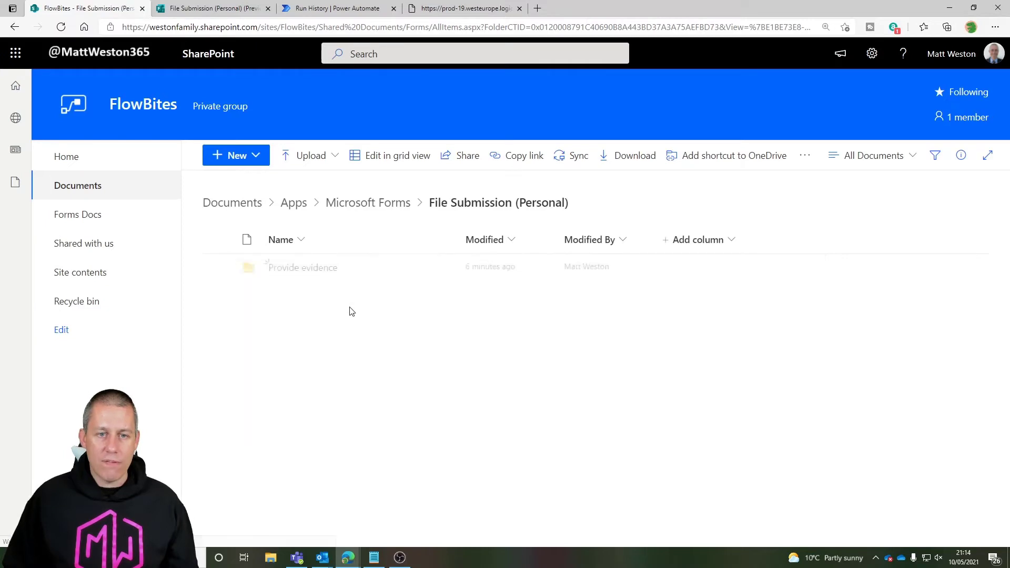
click(313, 270)
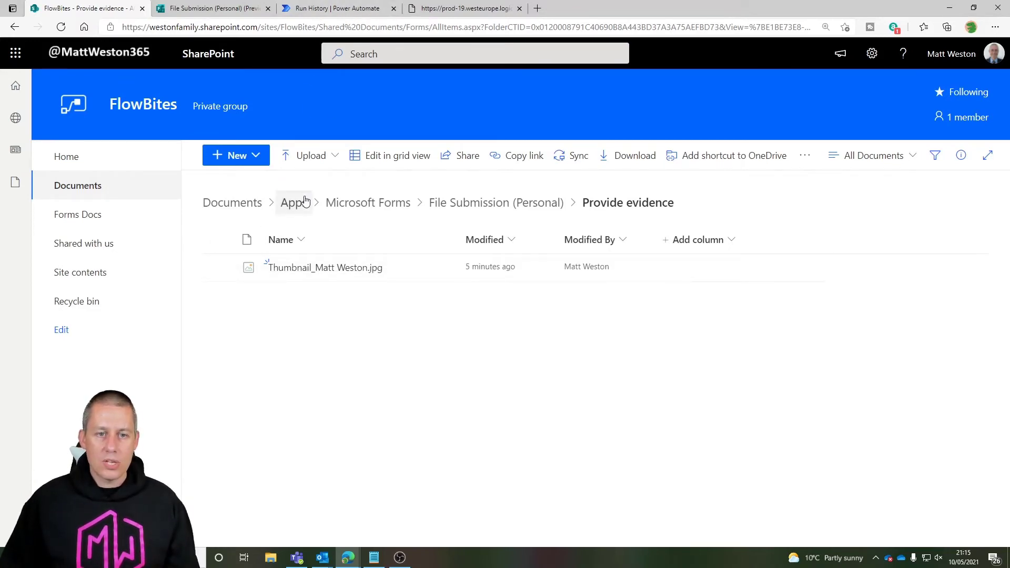
- Reopen the flow for editing in Power Automate, collapse the trigger, Get response details and Parse JSON cards, and expand Apply to each - File Uploaded
click(332, 9)
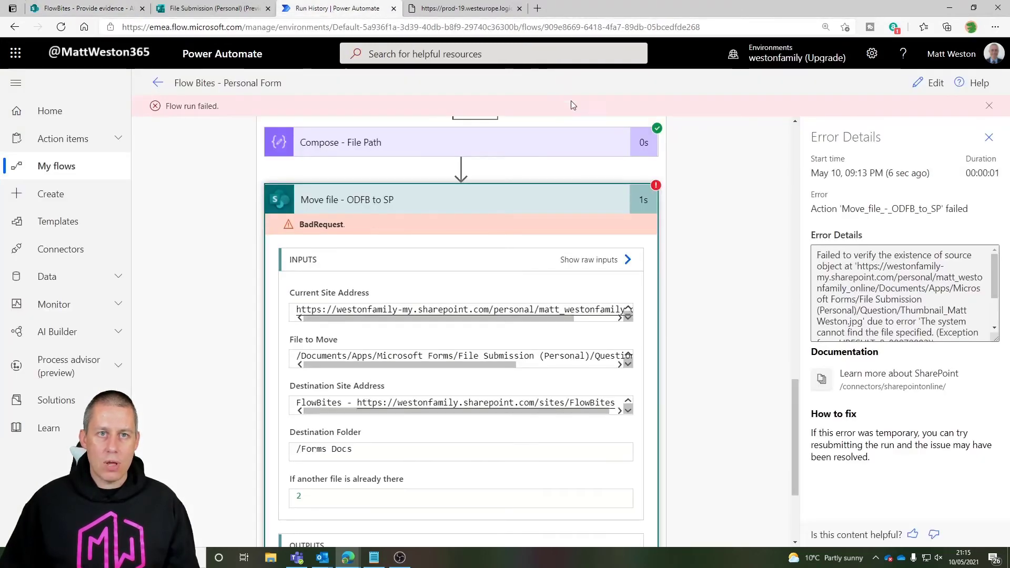
click(935, 83)
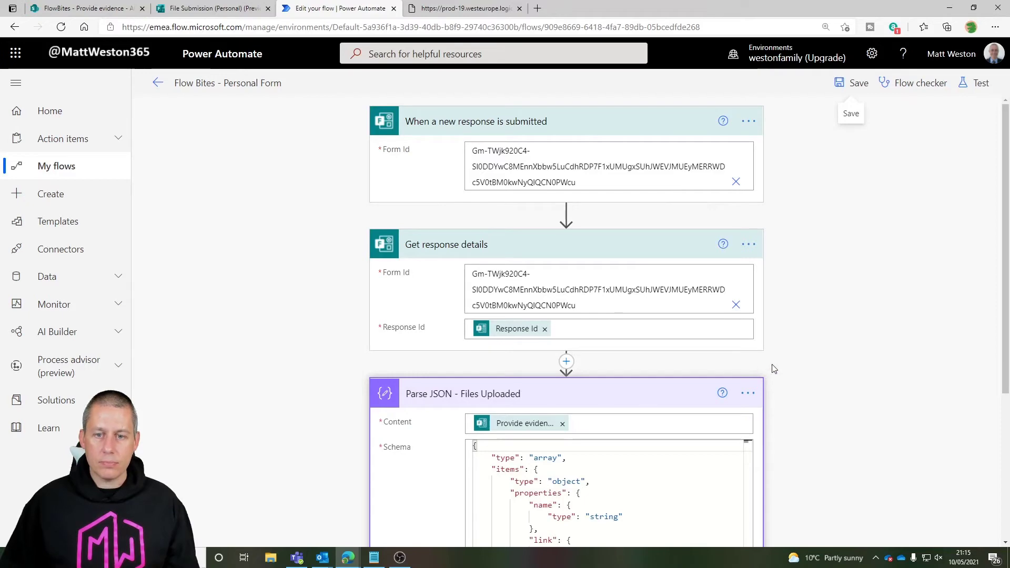
click(541, 130)
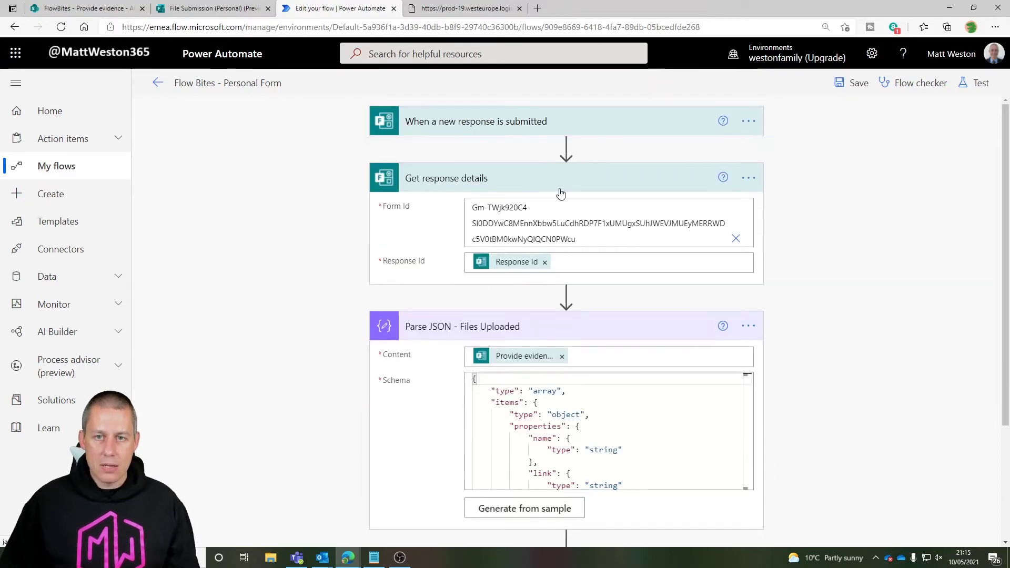
click(560, 184)
click(573, 247)
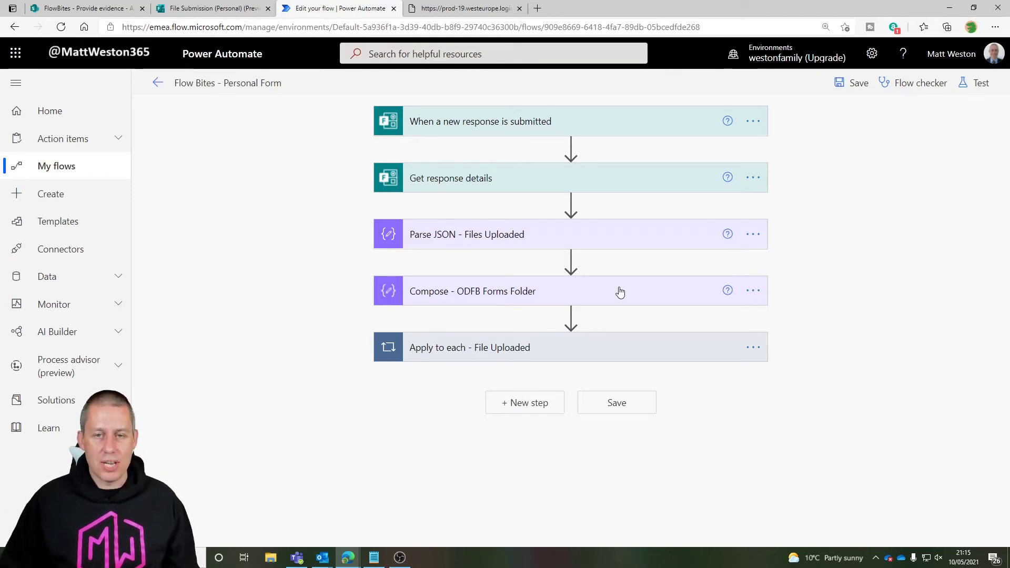
click(532, 354)
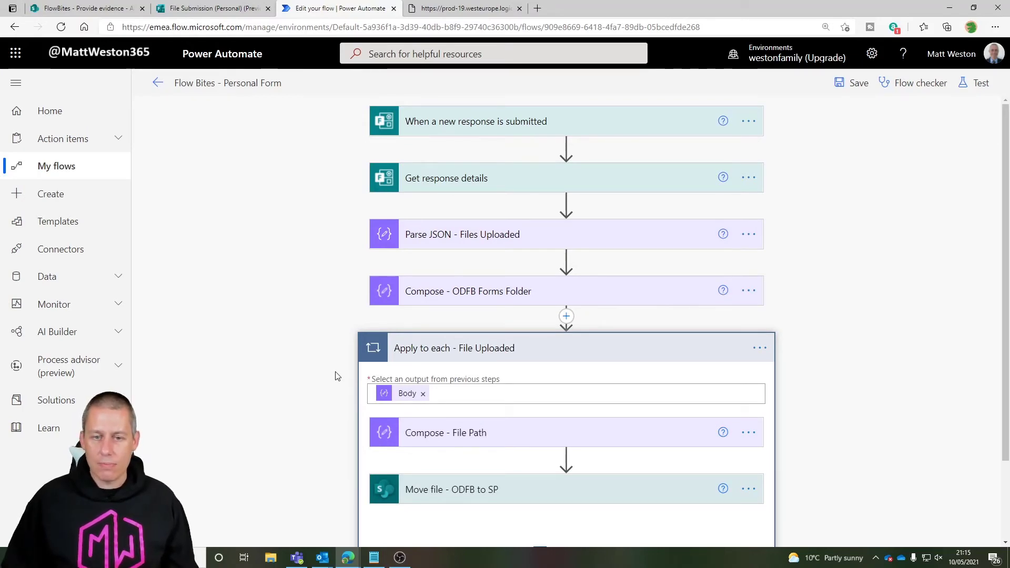
- In Move file - ODFB to SP, clear the File to Move value and set the Current Site Address to the FlowBites site
scroll(364, 326, down, 1)
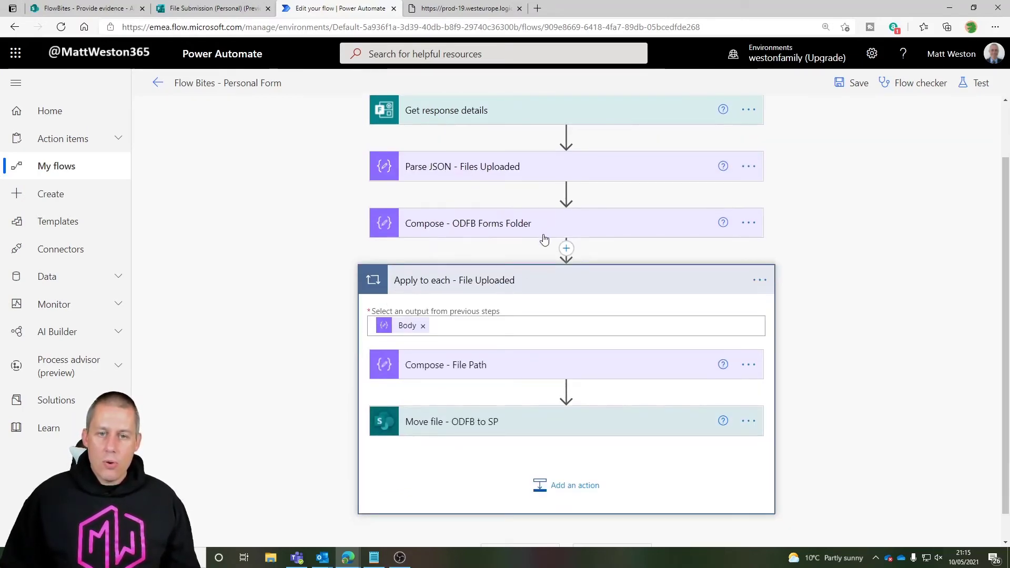
click(532, 225)
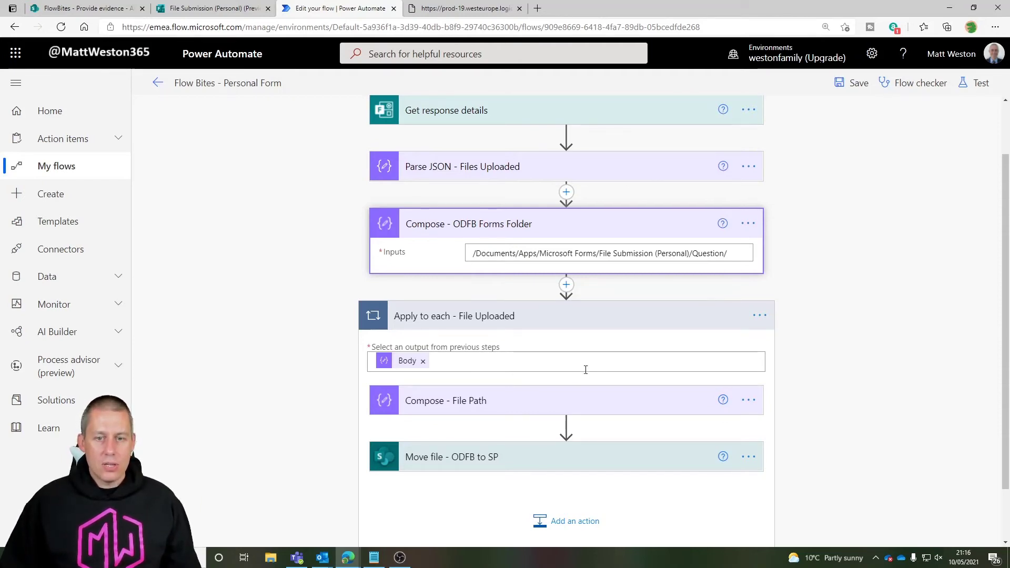
click(494, 459)
scroll(573, 429, down, 3)
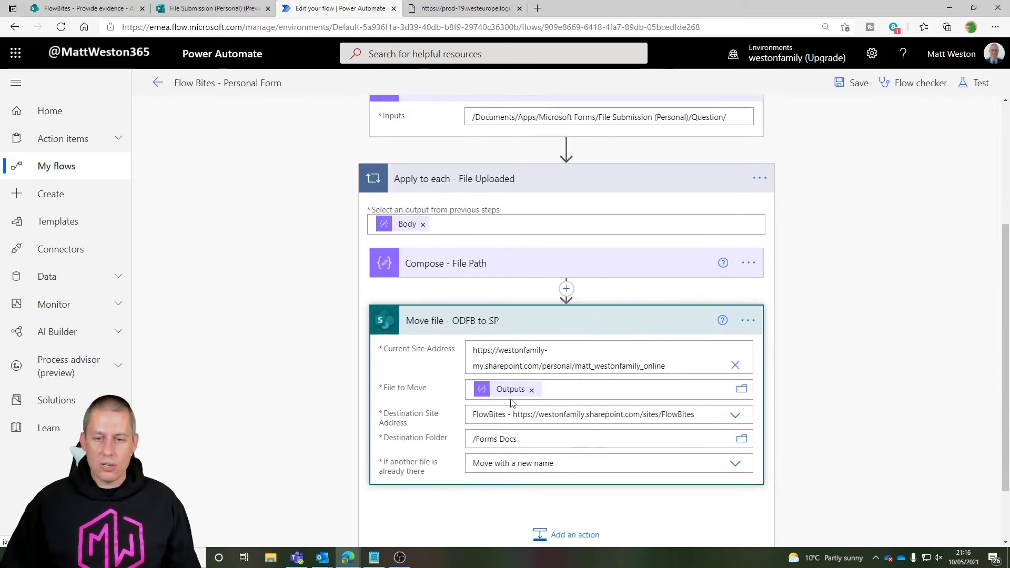
click(529, 391)
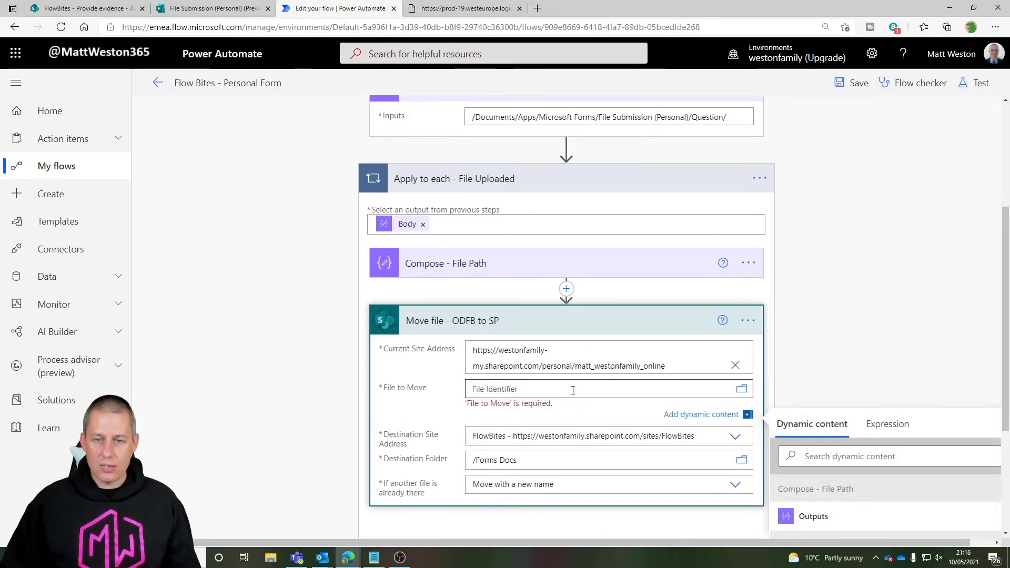
click(739, 368)
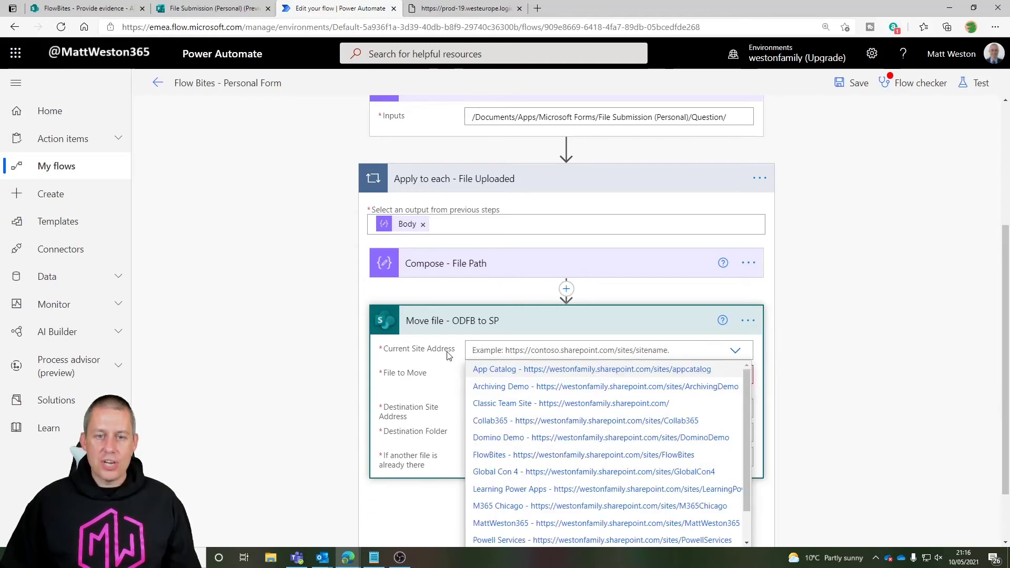
click(492, 456)
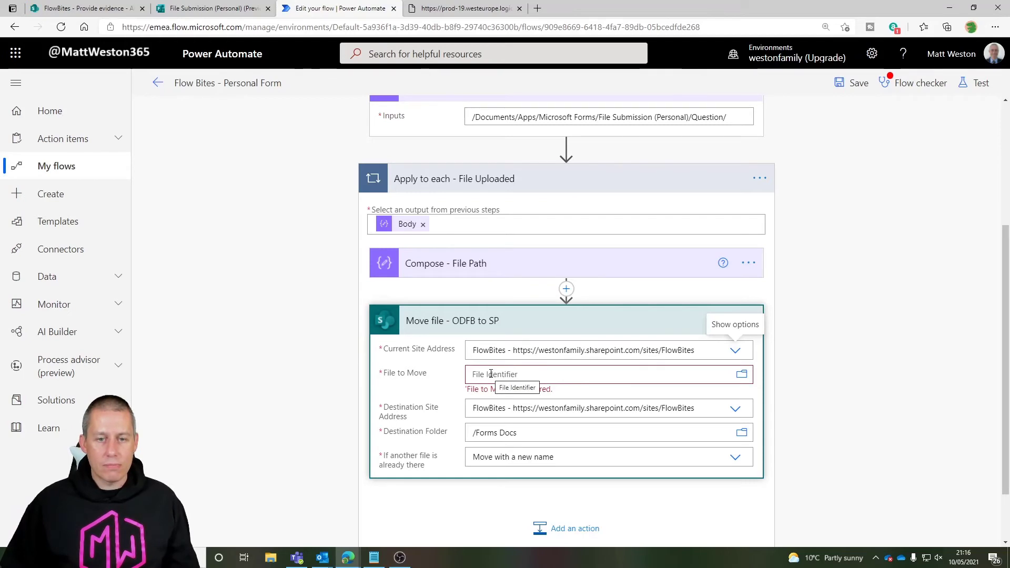
- Choose the uploaded thumbnail image in Shared Documents/Apps/Microsoft Forms/File Submission (Personal)/Provide evidence as the File to Move
click(740, 374)
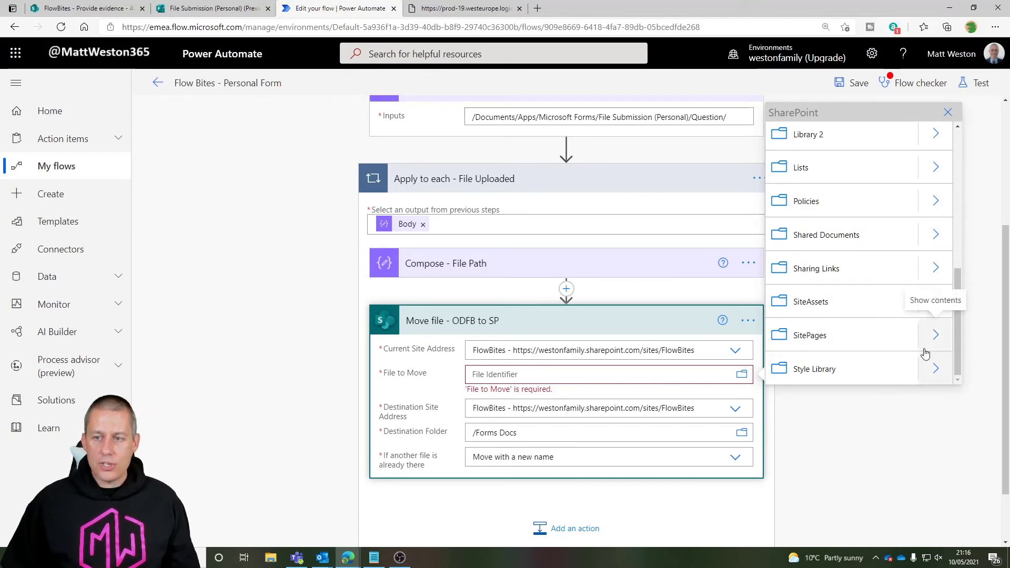
click(936, 234)
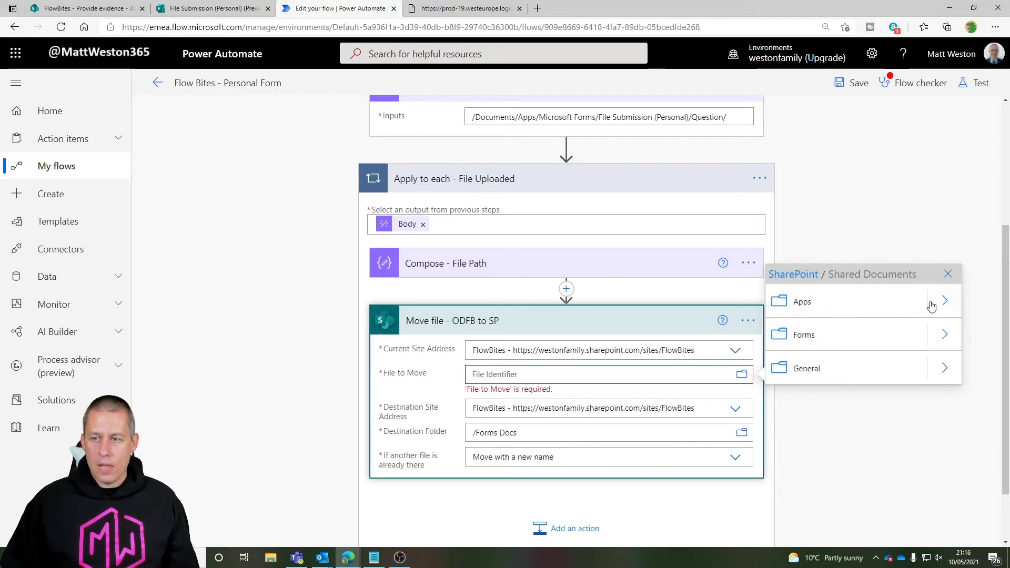
click(947, 303)
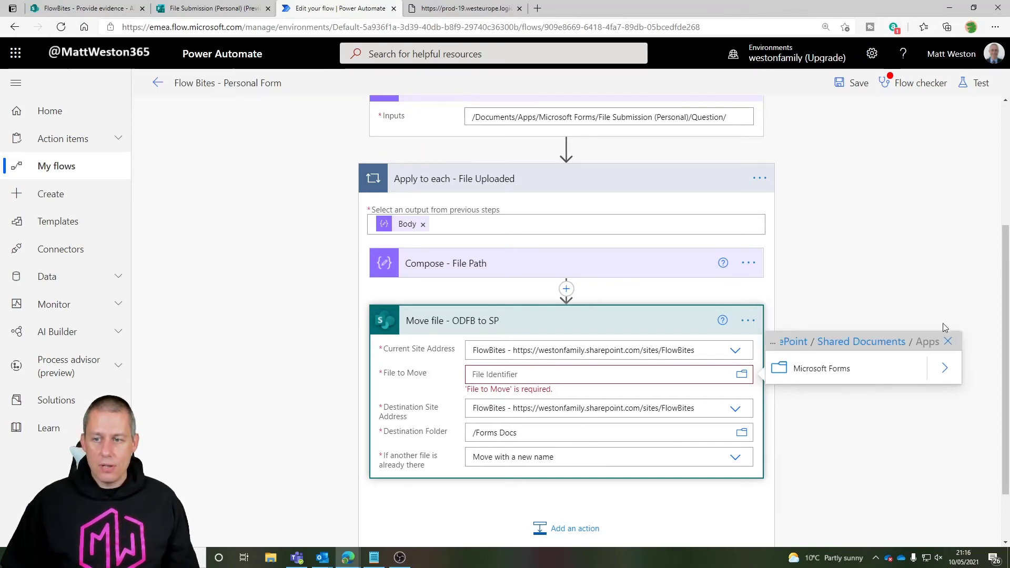
click(946, 370)
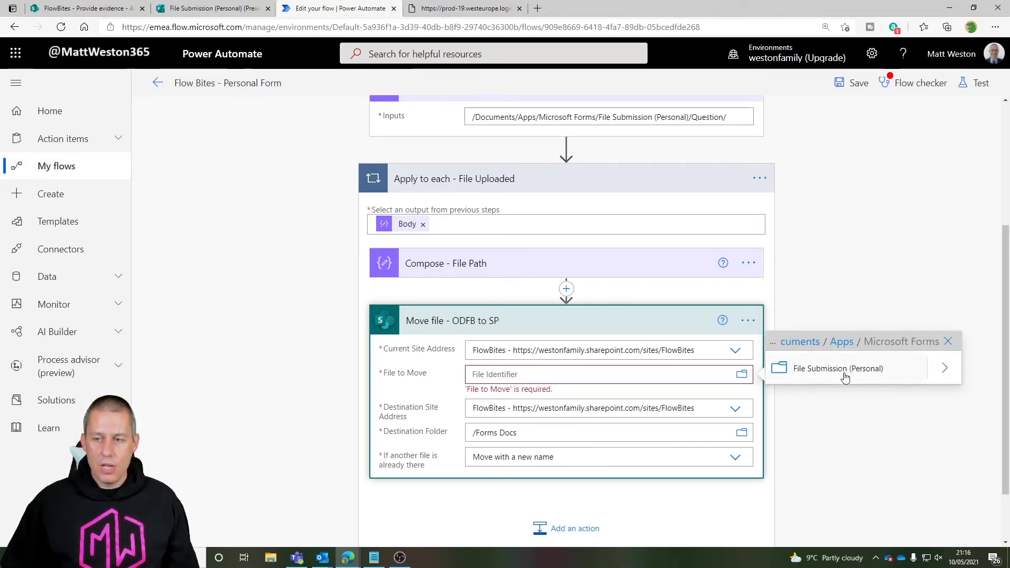
click(947, 370)
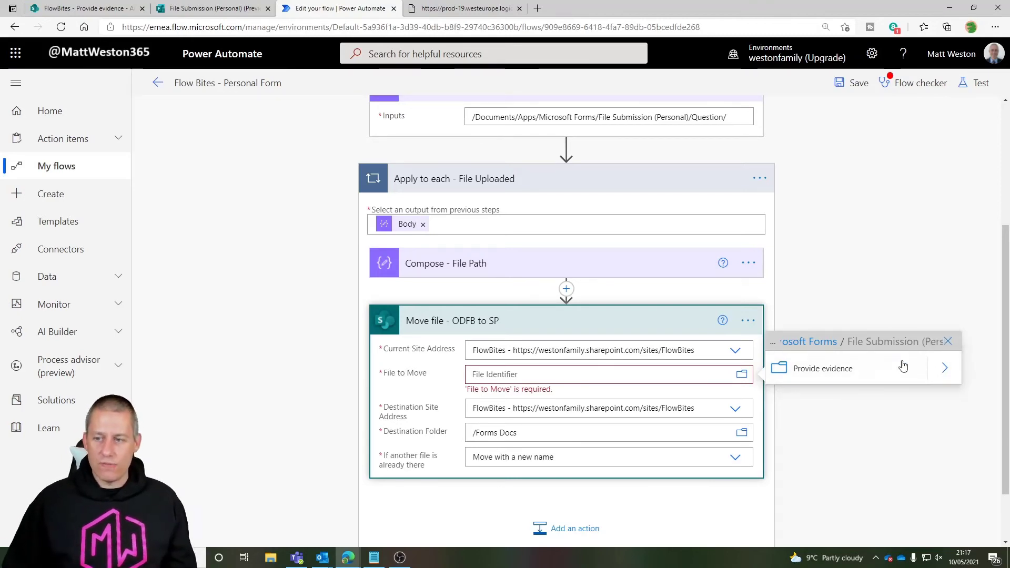
click(946, 374)
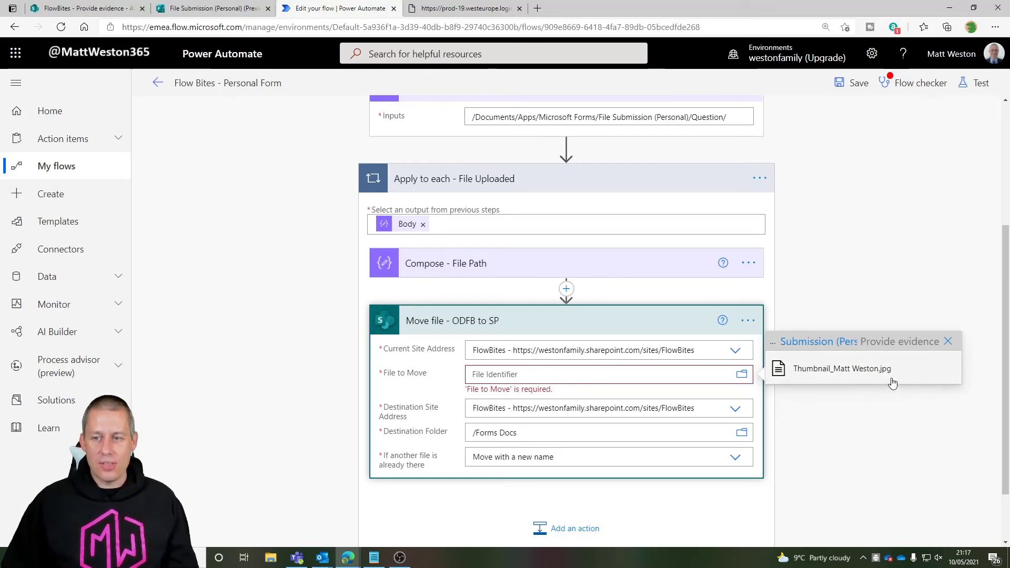
click(836, 371)
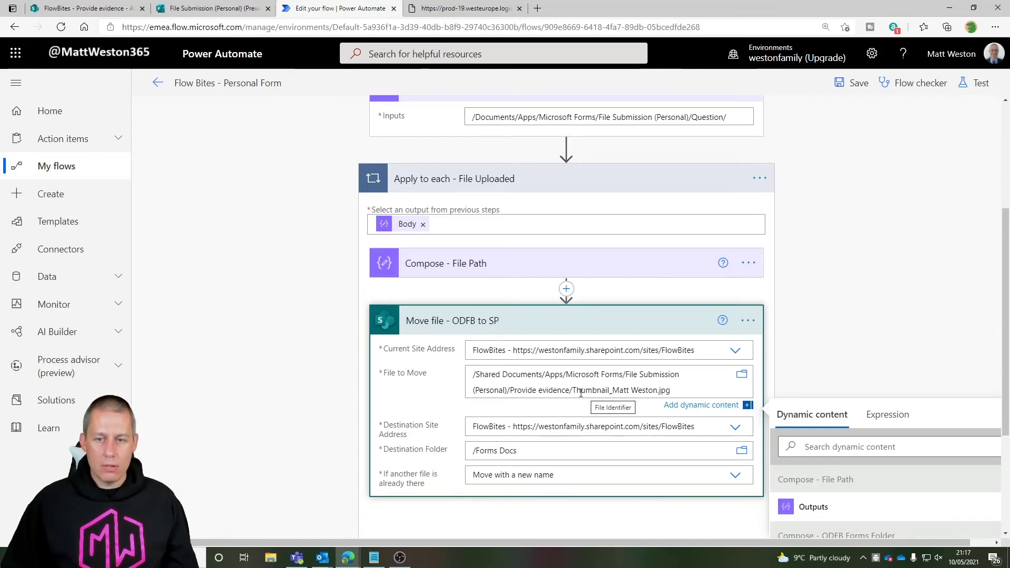
- Copy the folder path from File to Move, "/Shared Documents/Apps/Microsoft Forms/File Submission (Personal)/Provide evidence/", over the inputs of Compose - ODFB Forms Folder
drag(575, 391, 528, 391)
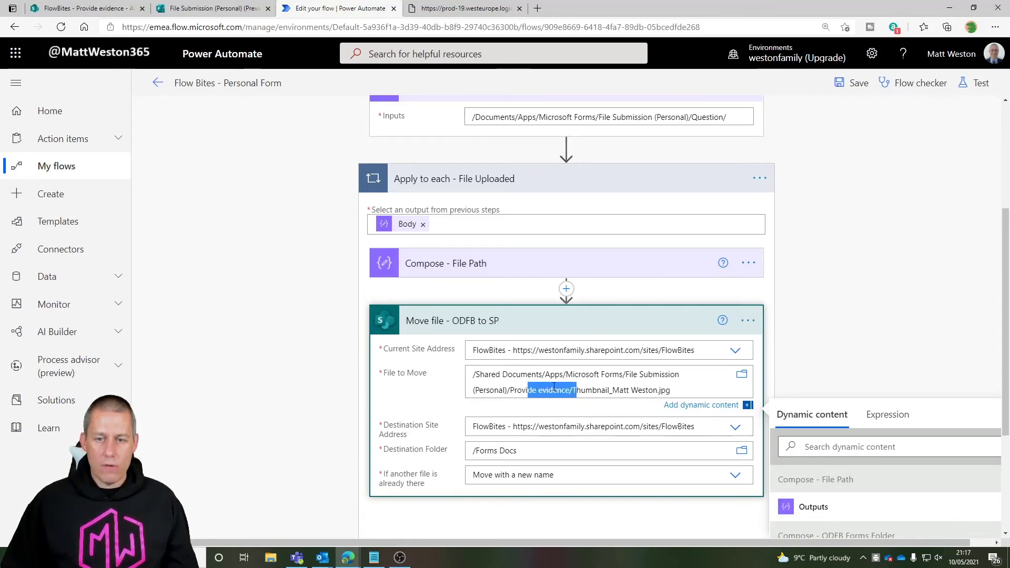
click(572, 391)
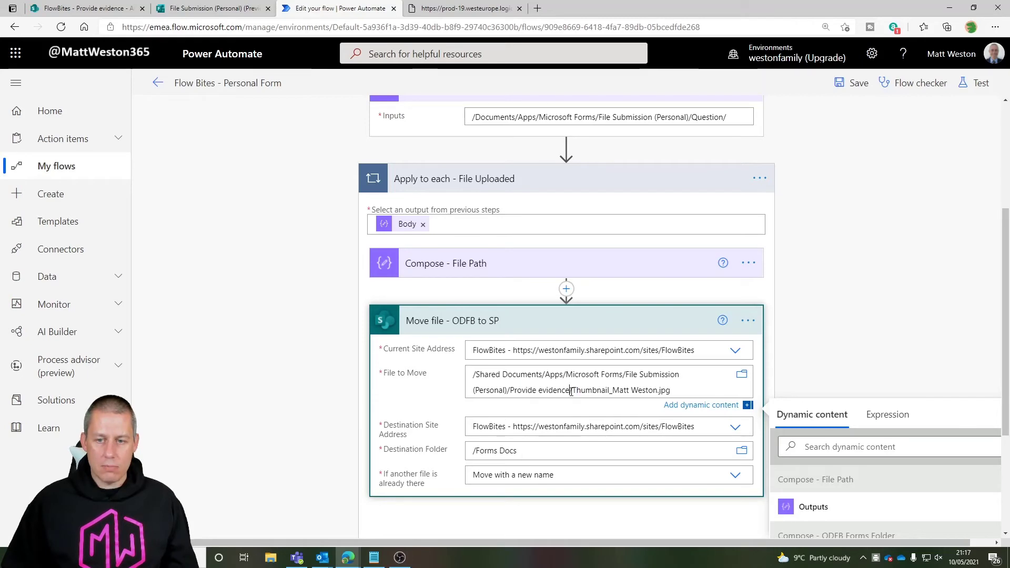
drag(571, 391, 470, 373)
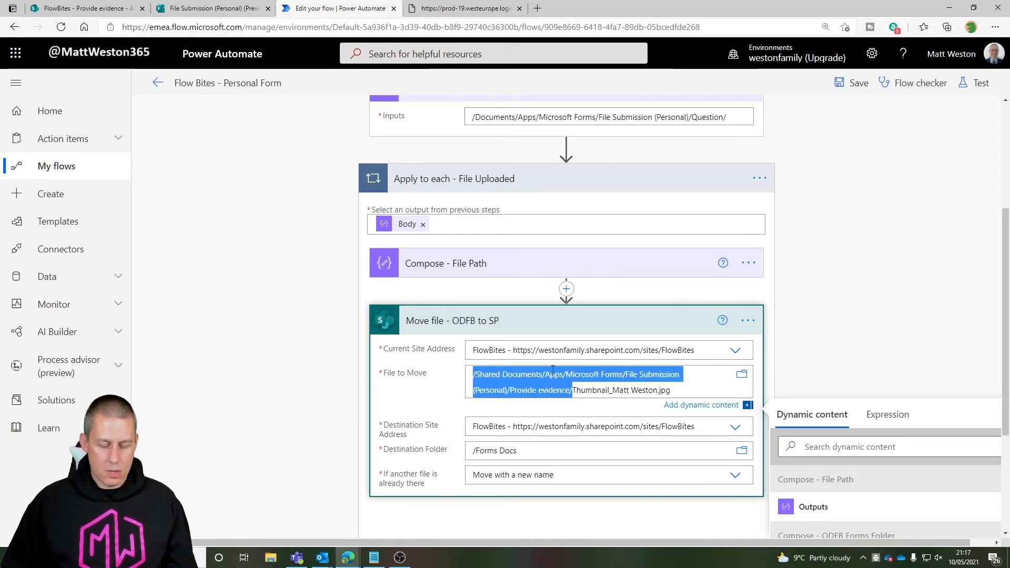
key(ctrl+c)
drag(729, 117, 472, 122)
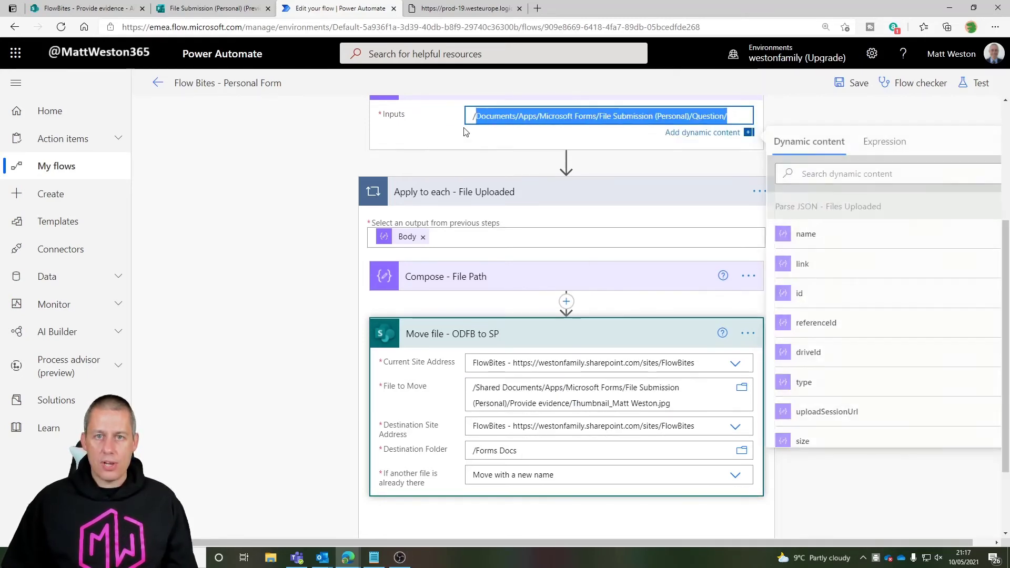
key(ctrl+v)
scroll(656, 239, up, 3)
scroll(655, 240, down, 4)
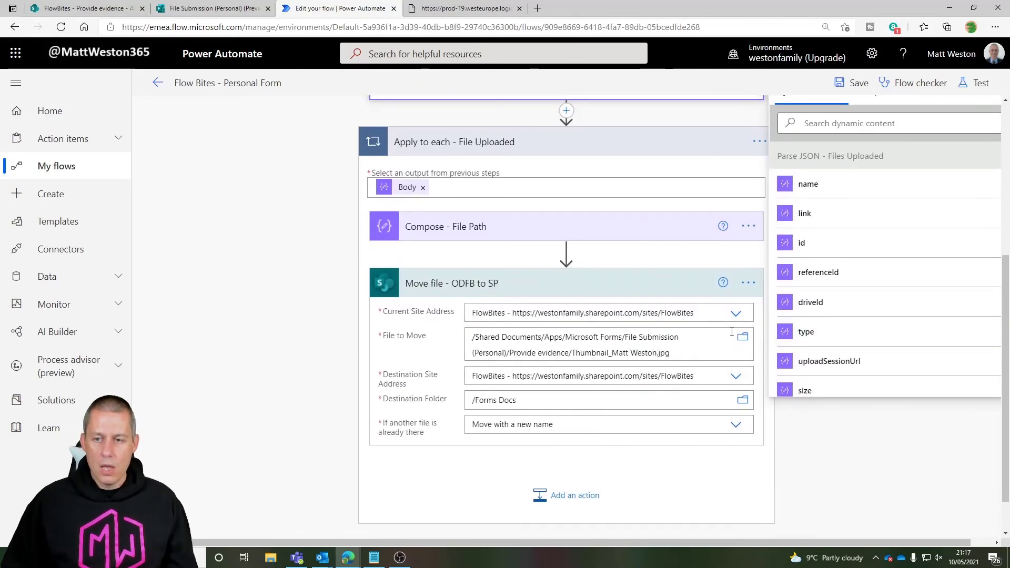
- Replace the File to Move path with the Compose - File Path output, and expand Compose - File Path to check its inputs
click(685, 353)
key(ctrl+a)
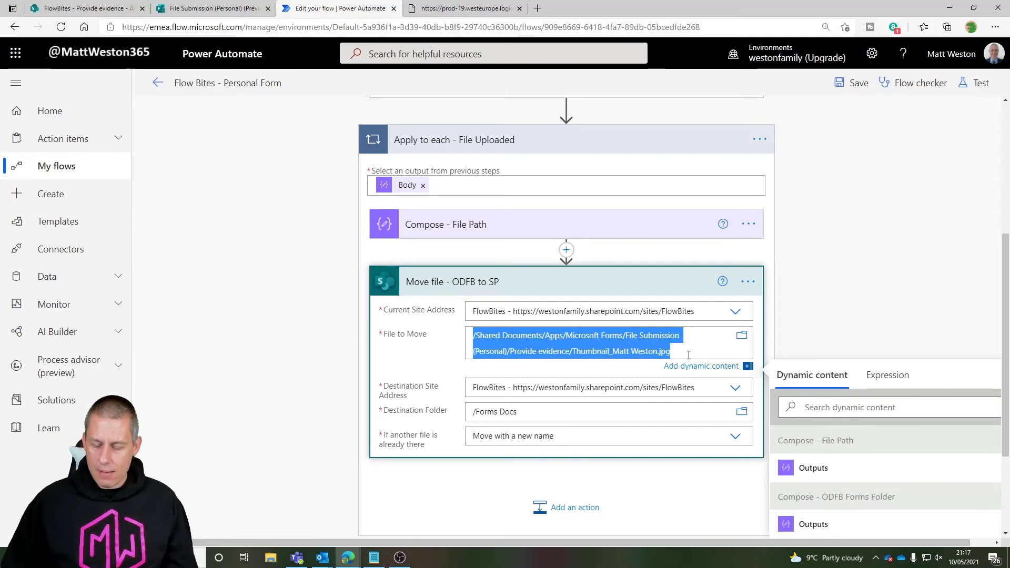
key(BackSpace)
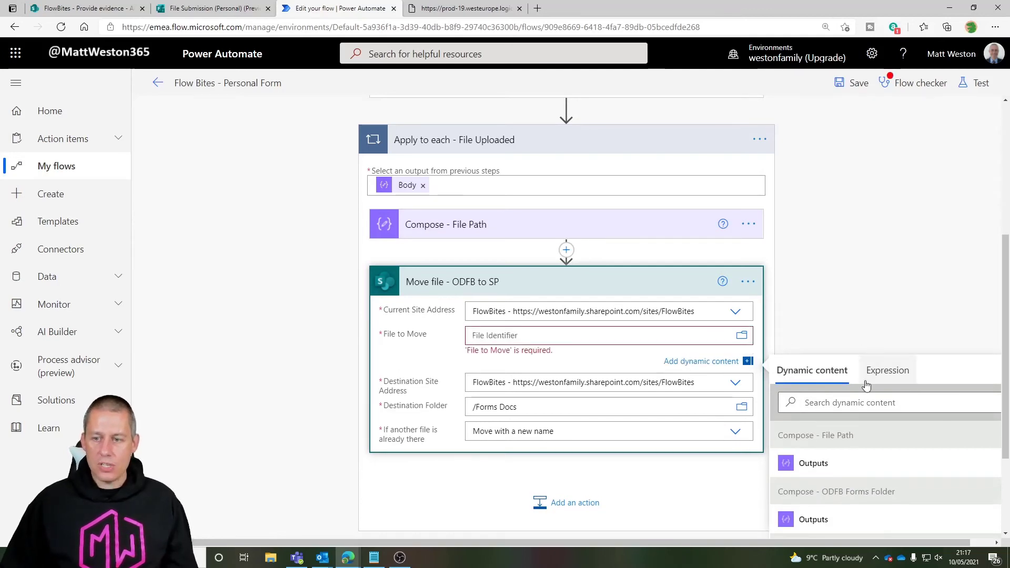
click(831, 467)
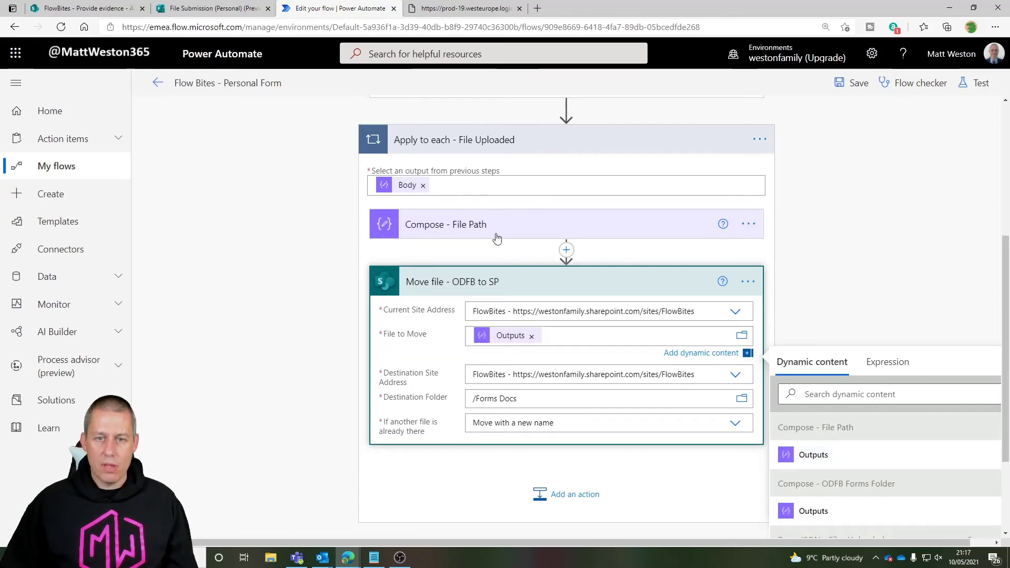
click(479, 225)
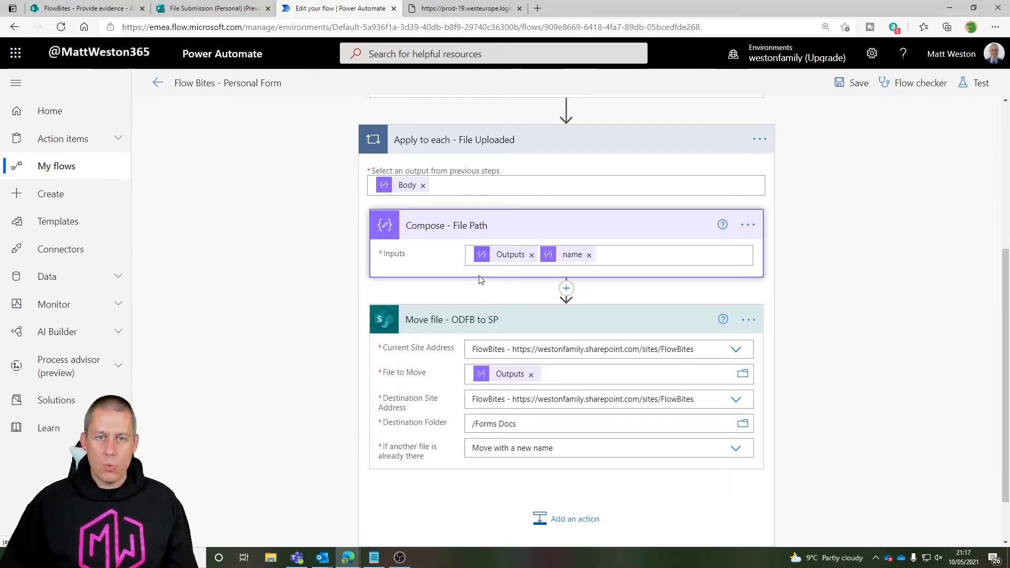
scroll(526, 264, up, 3)
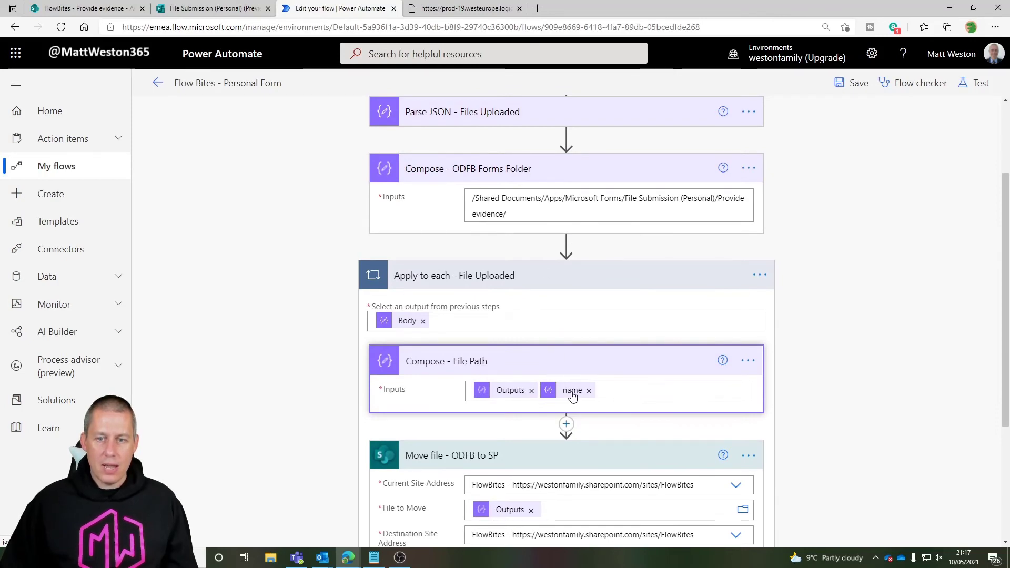
mouse_move(572, 396)
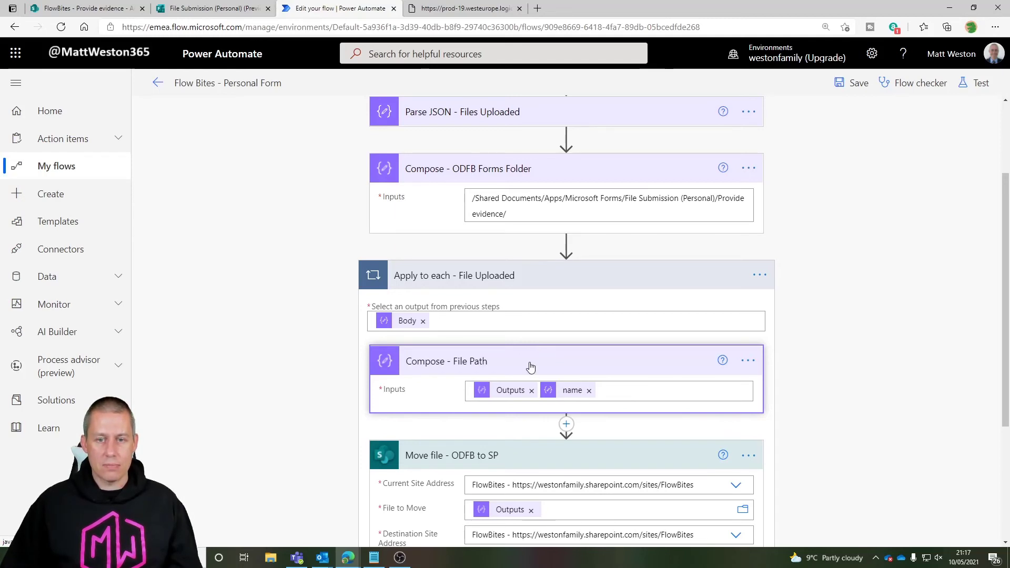
- Rename the Compose - ODFB Forms Folder action as "Compose - SP Forms Folder"
click(749, 168)
click(785, 189)
click(508, 172)
double_click(458, 170)
text(SP)
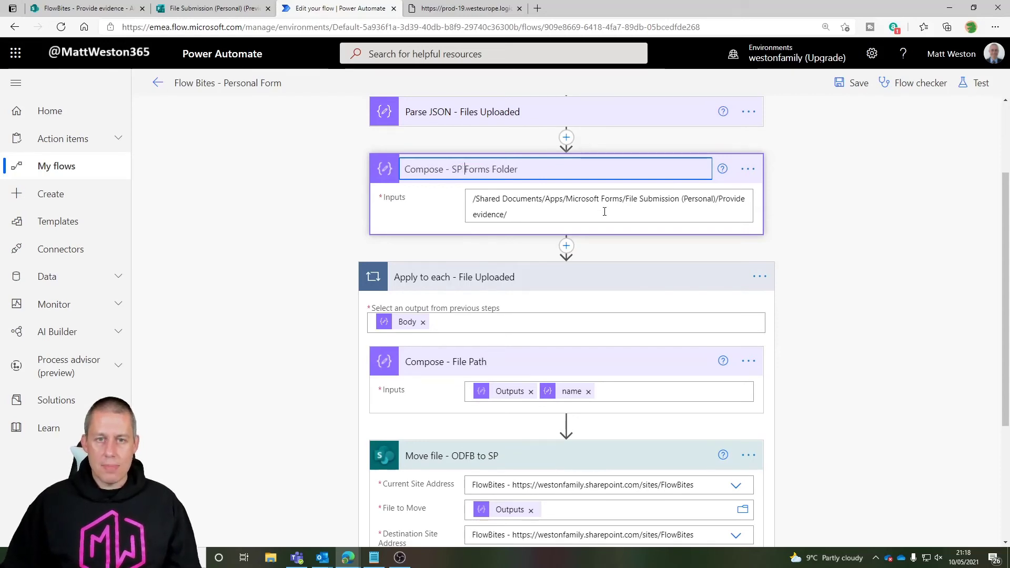
key(Return)
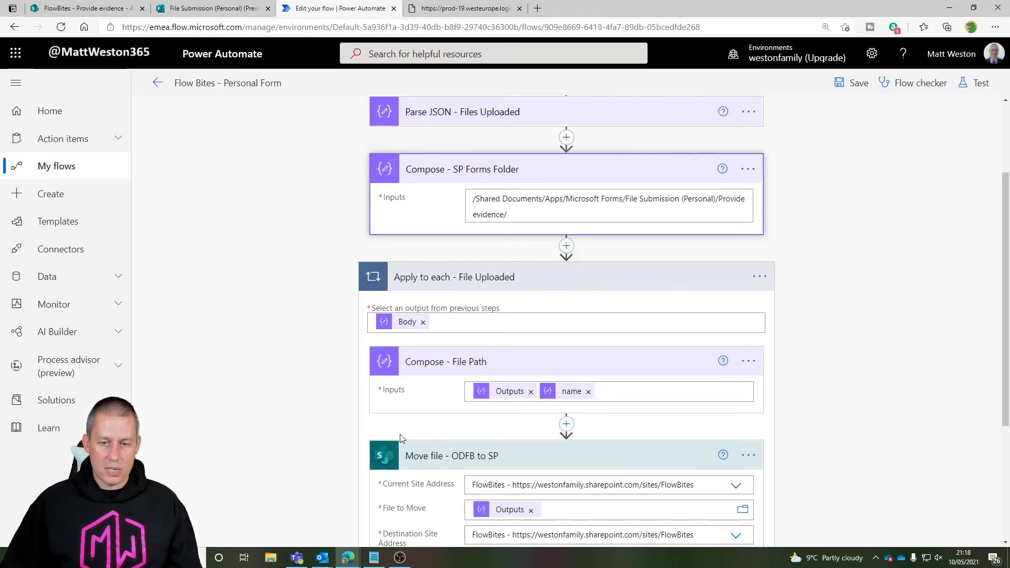
- Save the flow and start a manual test run
scroll(401, 438, down, 1)
scroll(401, 438, up, 1)
scroll(401, 438, up, 3)
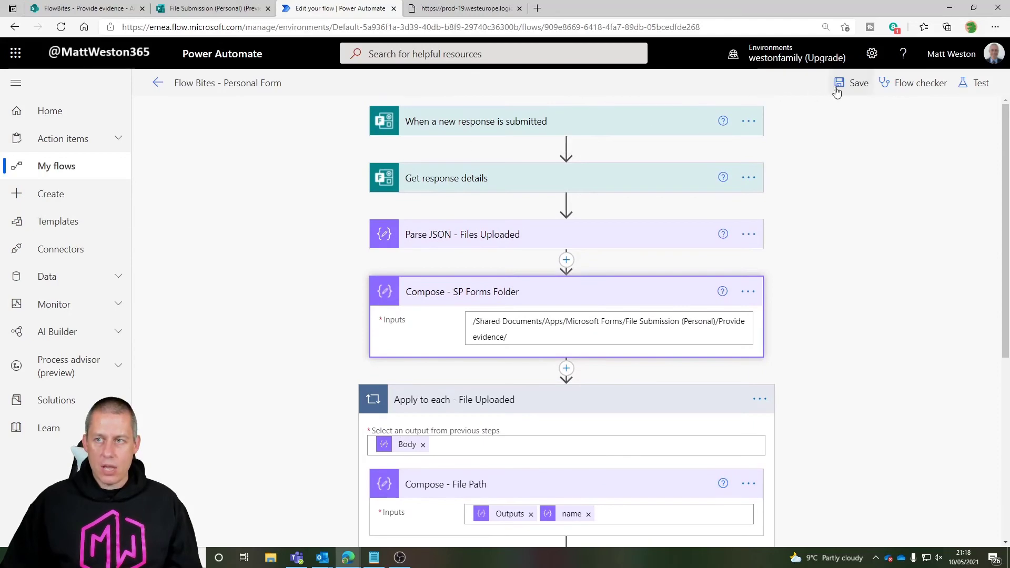
click(852, 83)
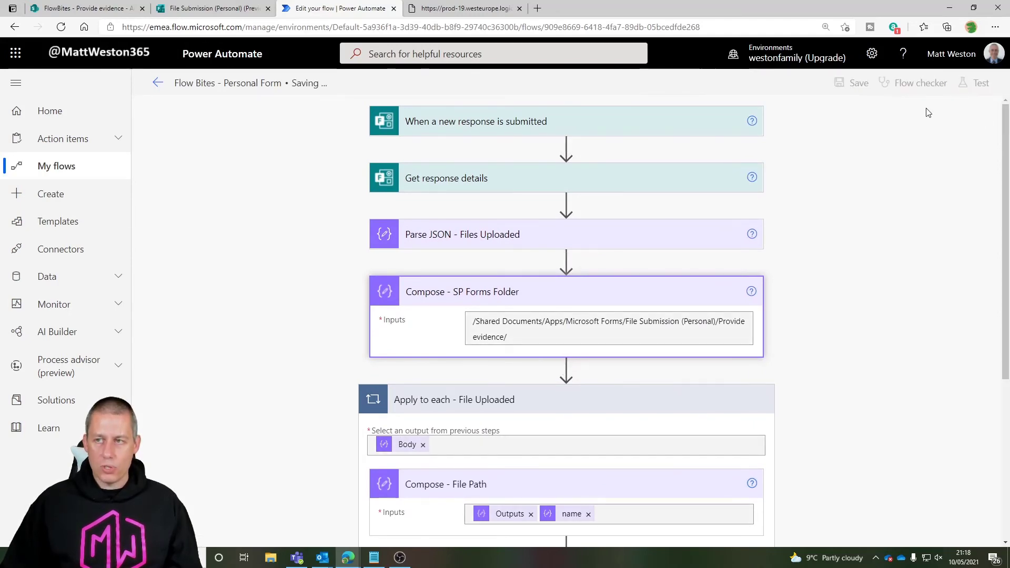
click(977, 83)
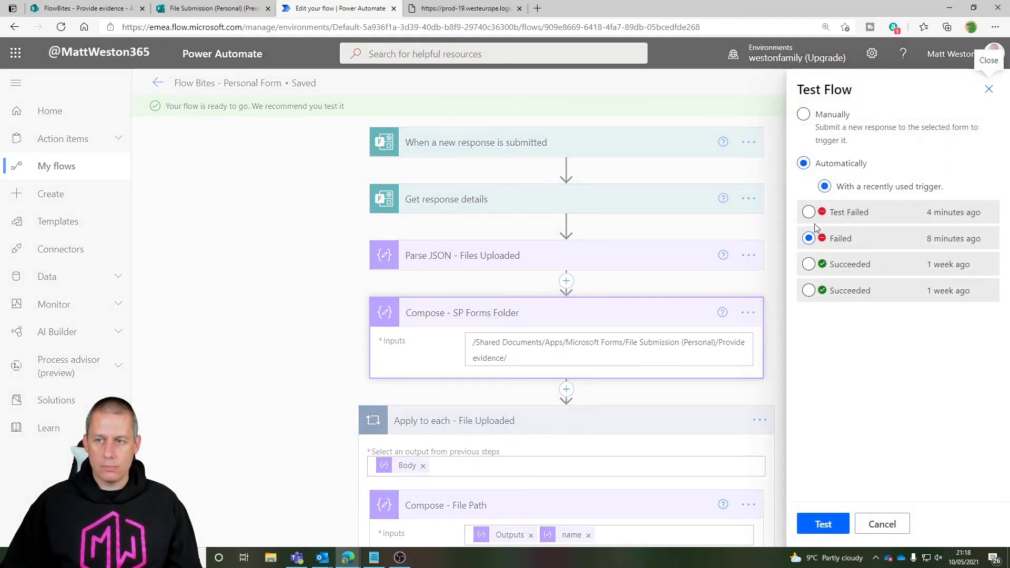
click(822, 128)
click(824, 524)
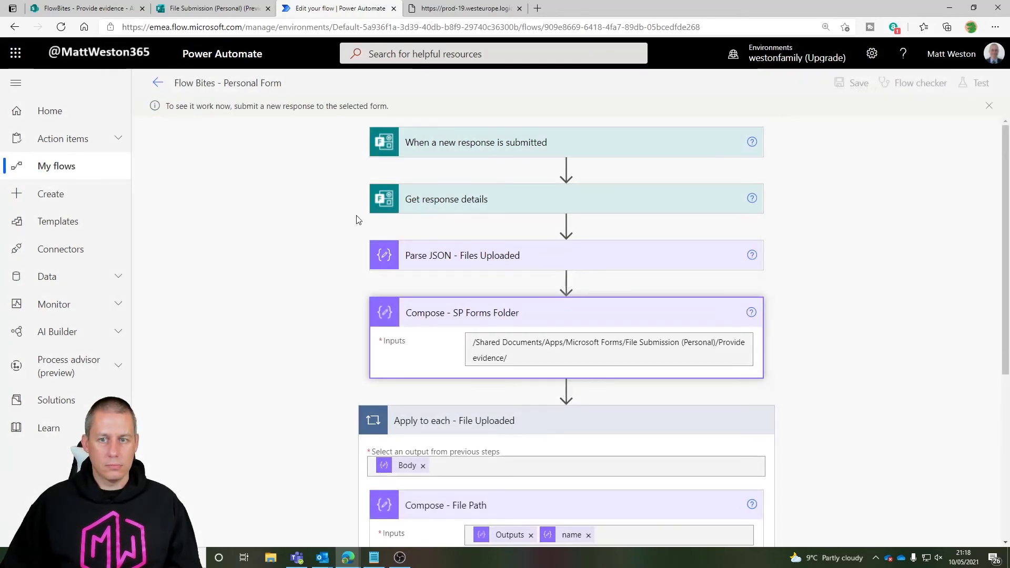
- Switch to the File Submission (Personal) form preview, start another response and answer the name question with "Test 4"
click(216, 9)
click(316, 226)
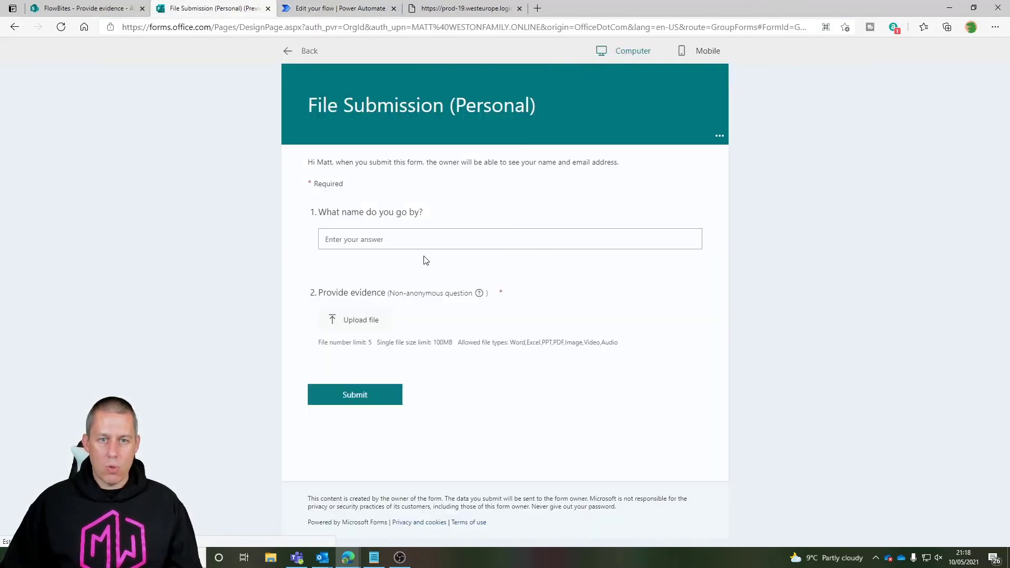
click(401, 239)
text(Test 4)
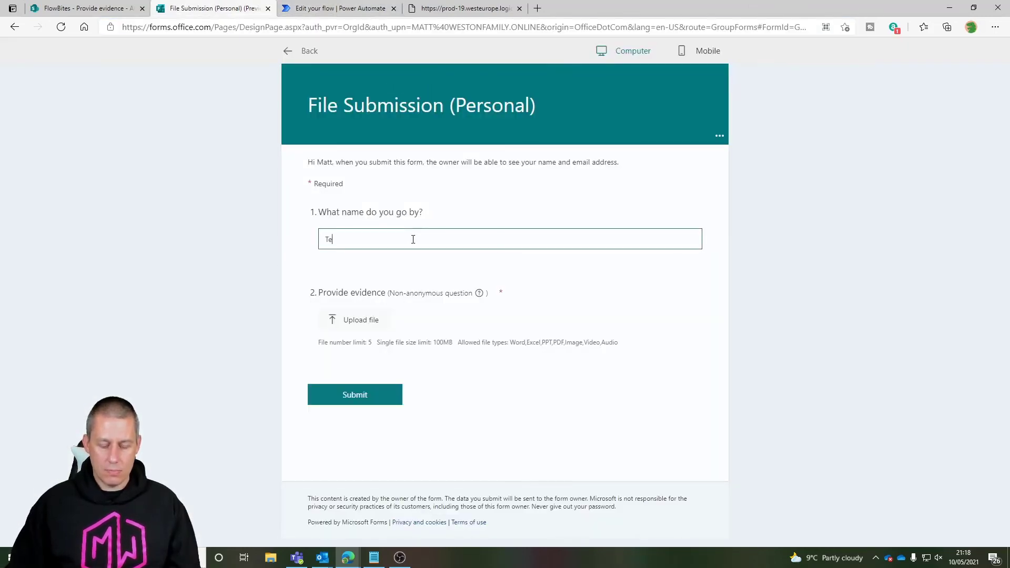
- Upload awards-win.png as the evidence file and submit the form response
click(371, 319)
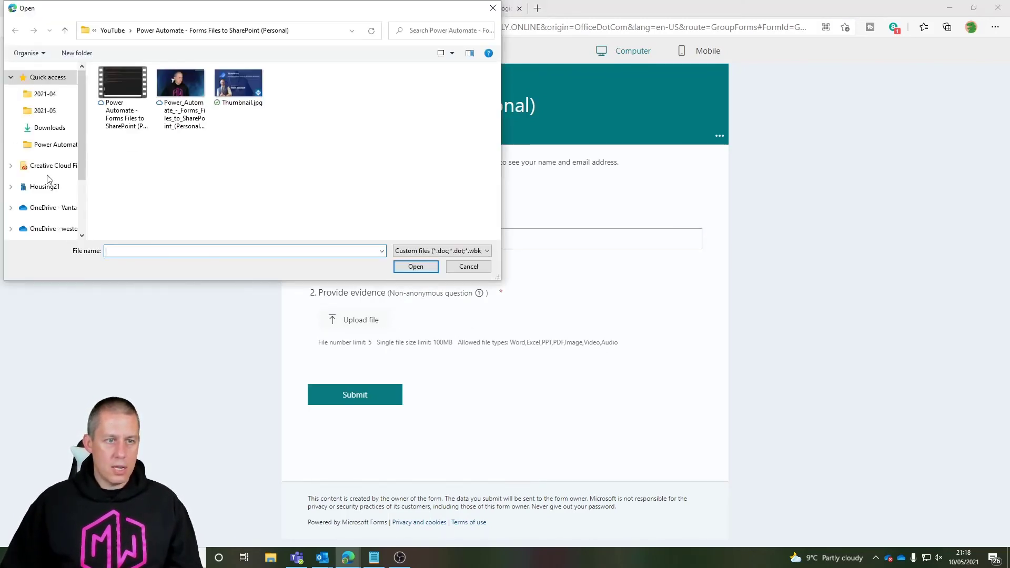
scroll(39, 200, down, 3)
click(44, 202)
double_click(183, 166)
double_click(396, 96)
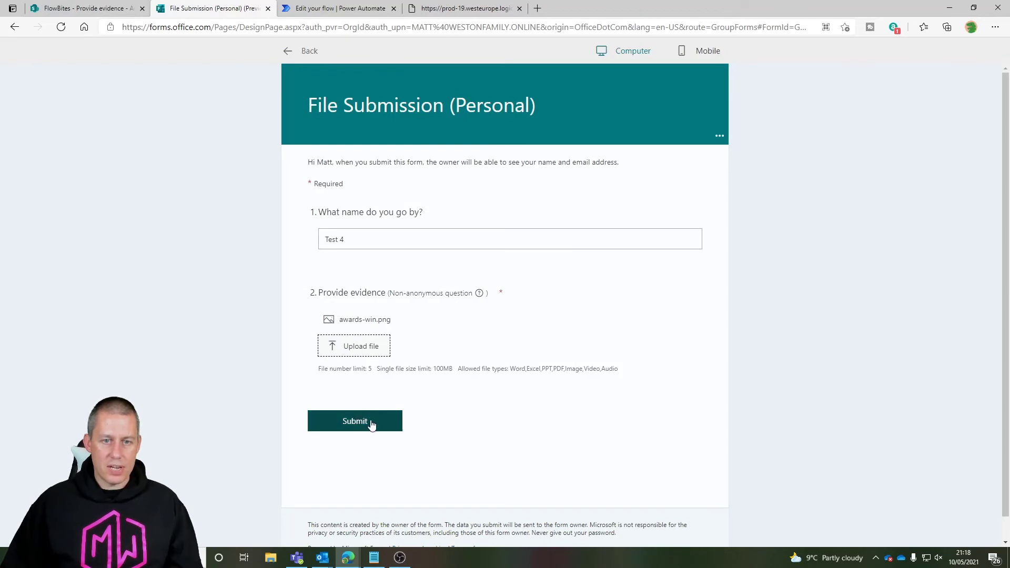
click(392, 426)
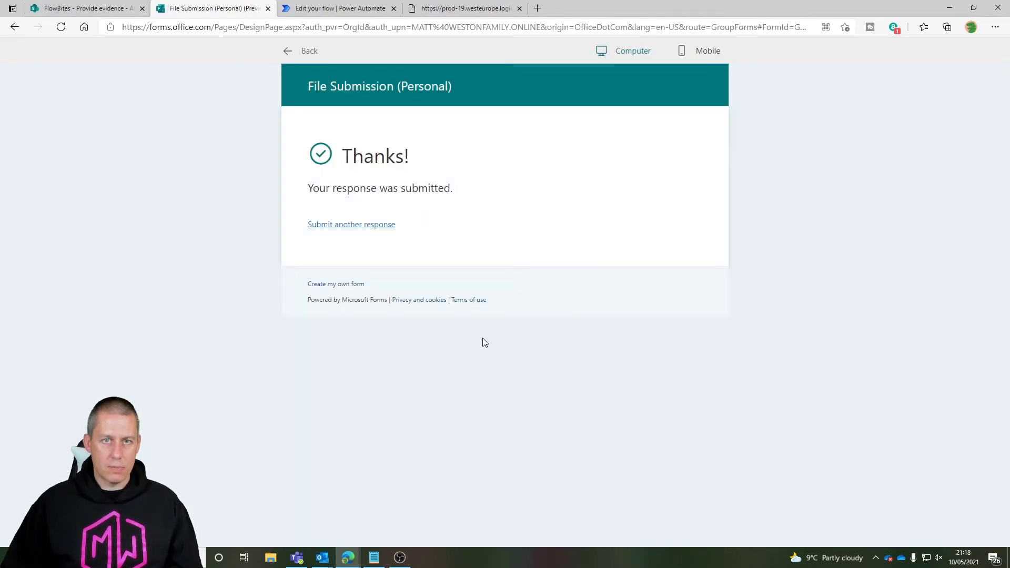
- Switch to the FlowBites SharePoint site and check the Provide evidence folder and the Forms Docs library for the submitted file
click(82, 12)
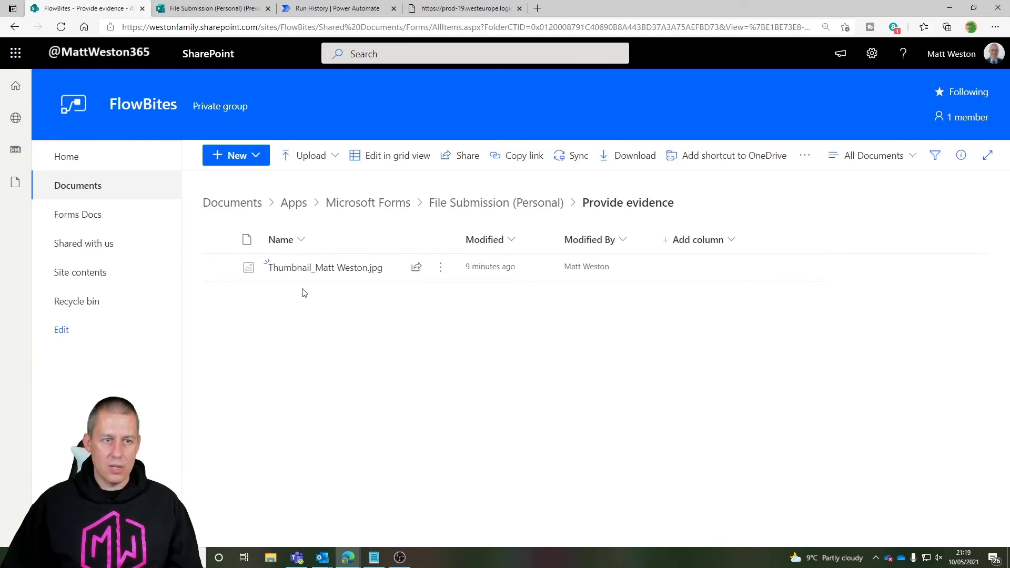
click(95, 214)
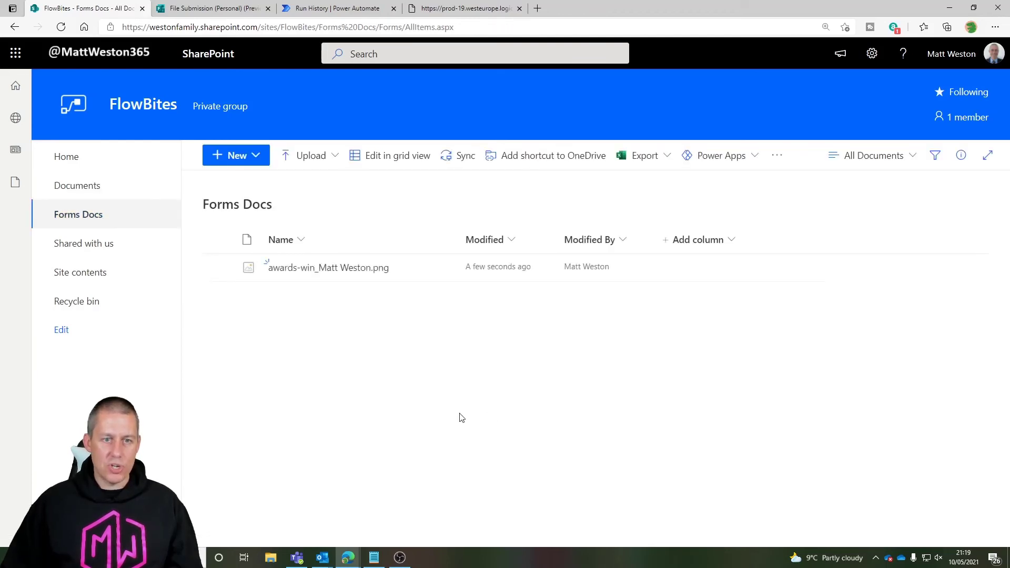